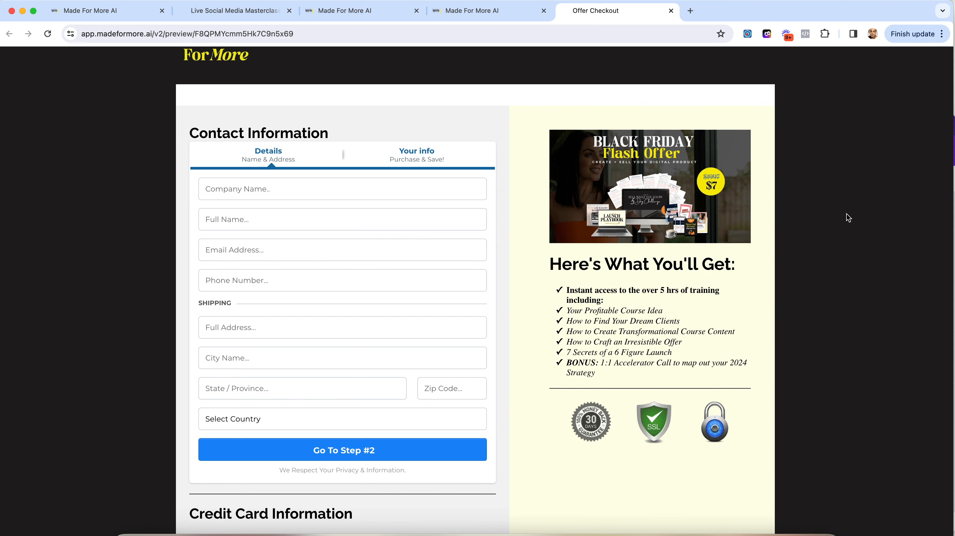
- Submit the checkout's contact and shipping details to reach the purchase step, declining the browser's offer to update the saved address
scroll(514, 256, "up", 2)
scroll(514, 256, "down", 3)
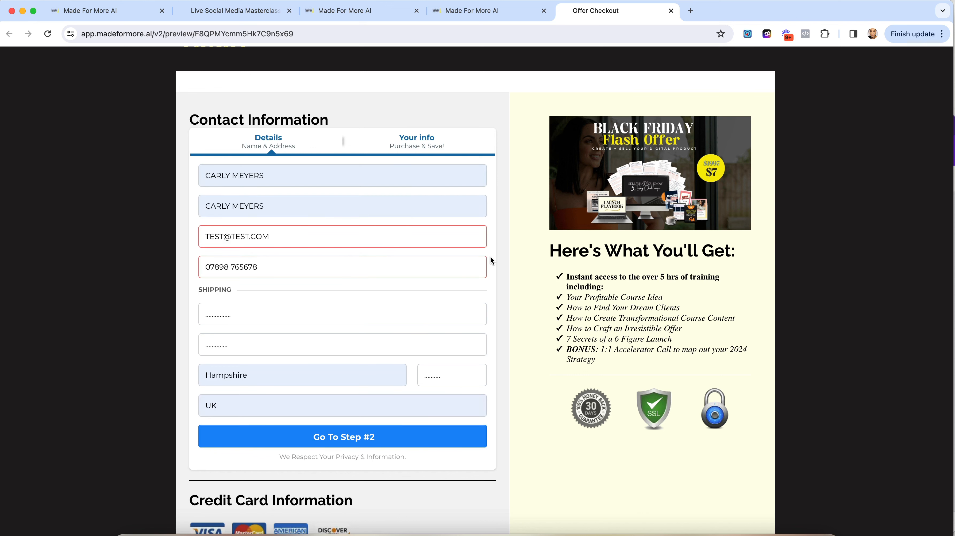
left_click(491, 259)
left_click(325, 439)
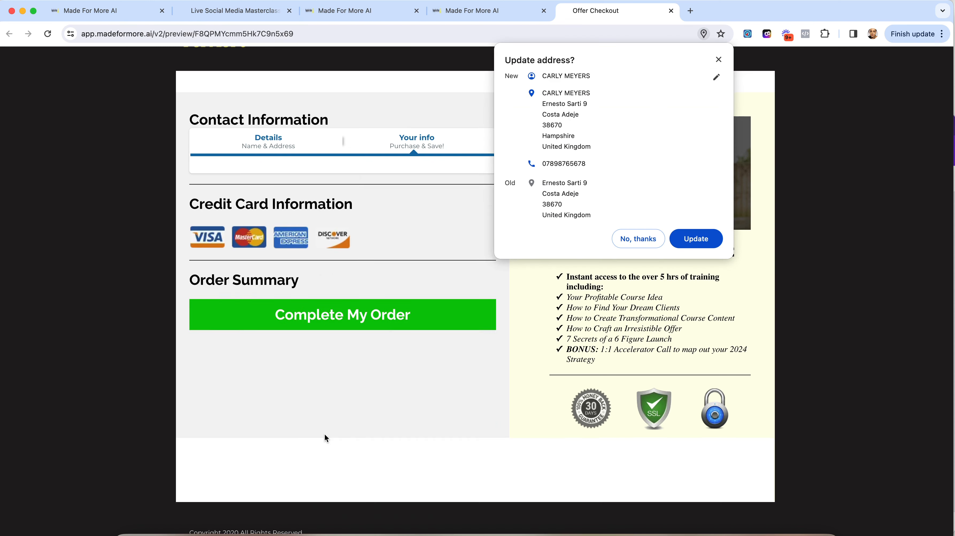
left_click(636, 239)
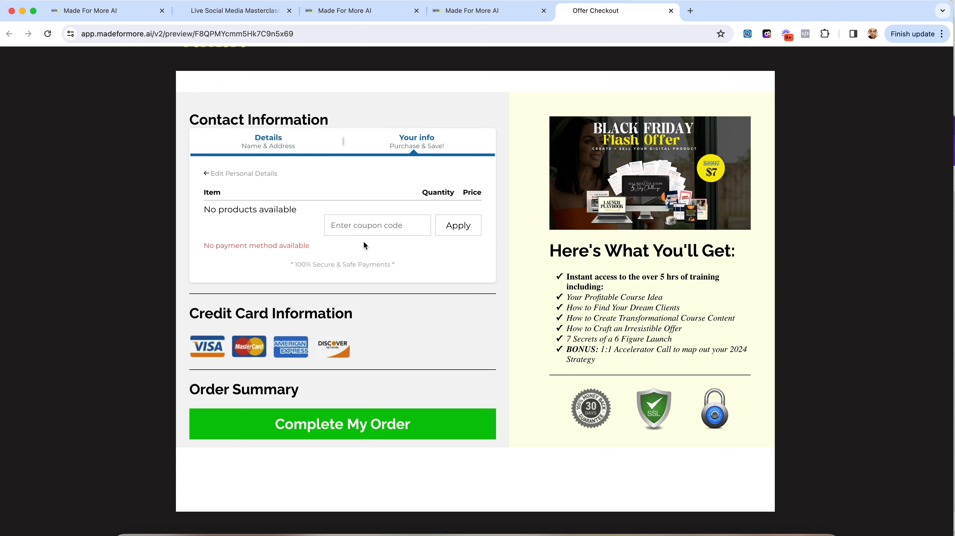
- Open the Cart Abandon - Deadline workflow from the Abandoned Cart Sequence with Deadline folder in the Made For More AI account's workflows
left_click(454, 11)
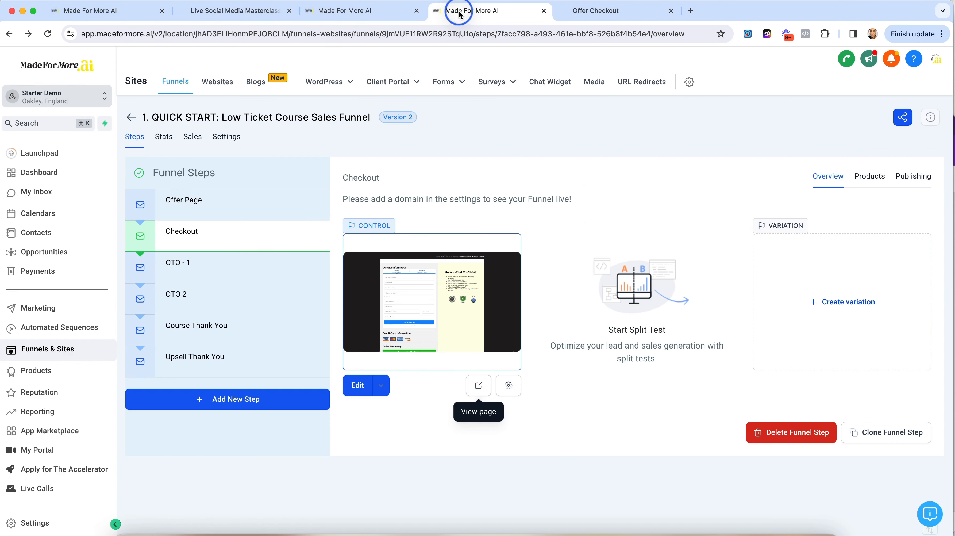
left_click(362, 9)
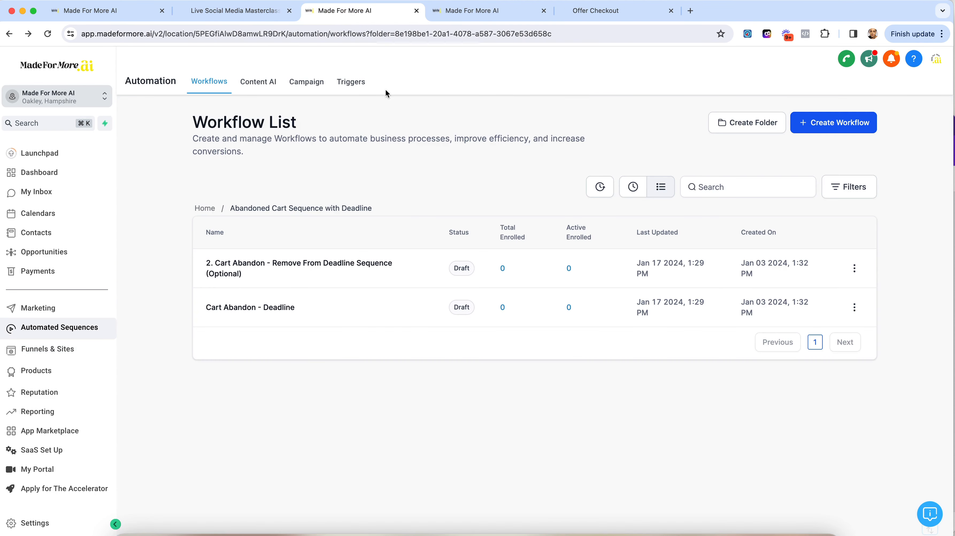
left_click(206, 209)
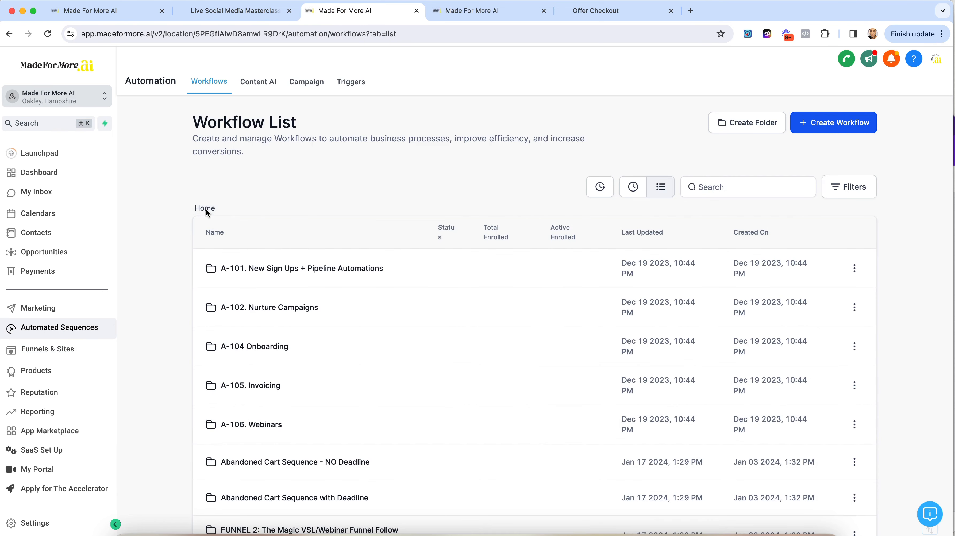
scroll(308, 386, "down", 3)
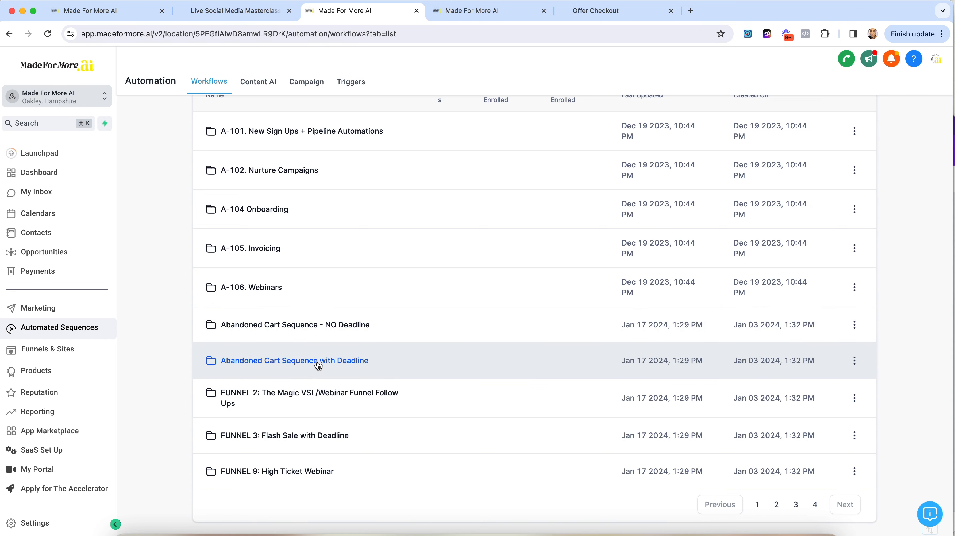
left_click(326, 360)
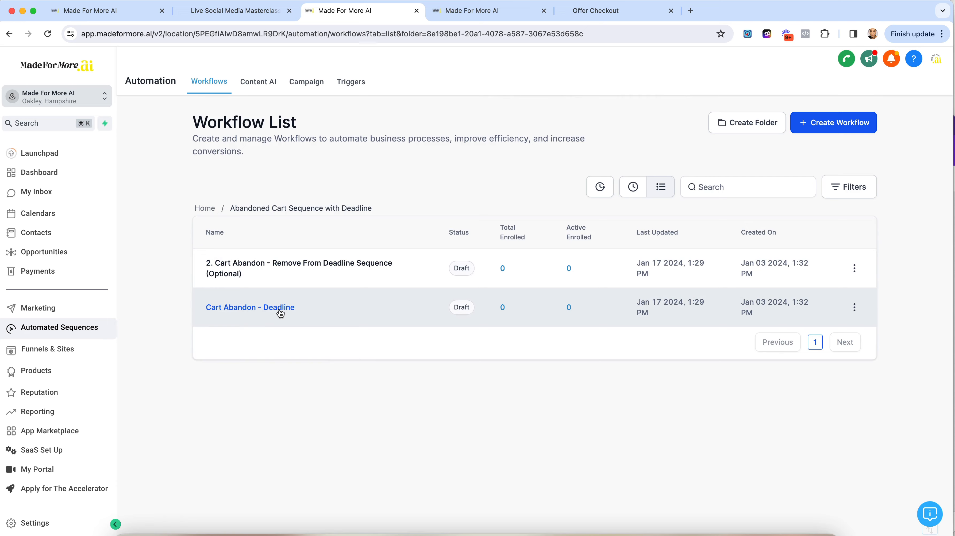
left_click(245, 308)
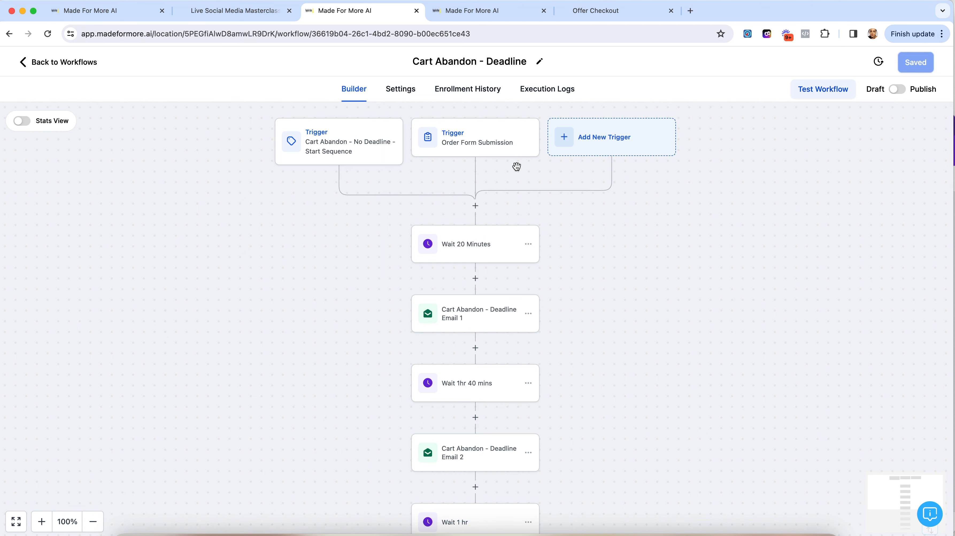
- Try to replace the tag in the Contact Tag trigger by searching for CART ABA, and discard the edit
left_click(352, 155)
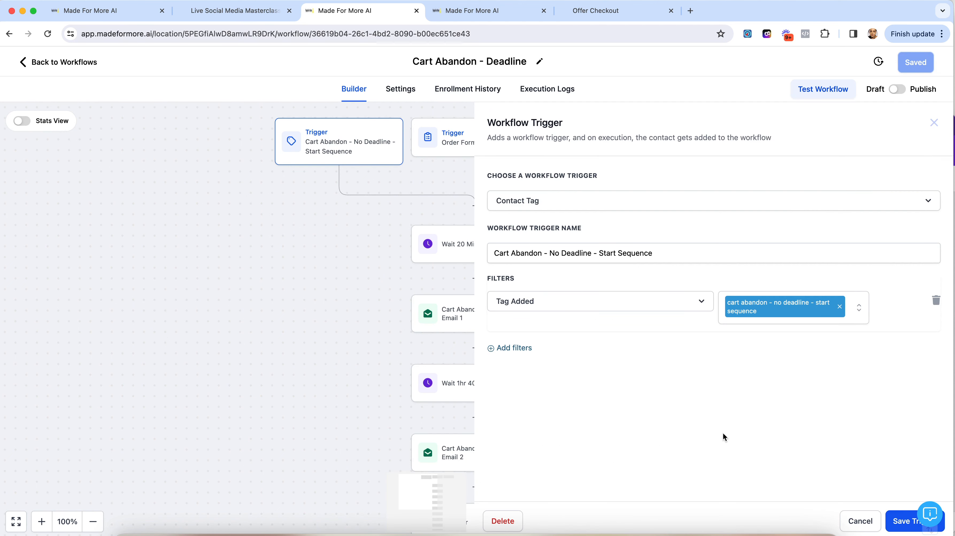
left_click(841, 308)
left_click(756, 303)
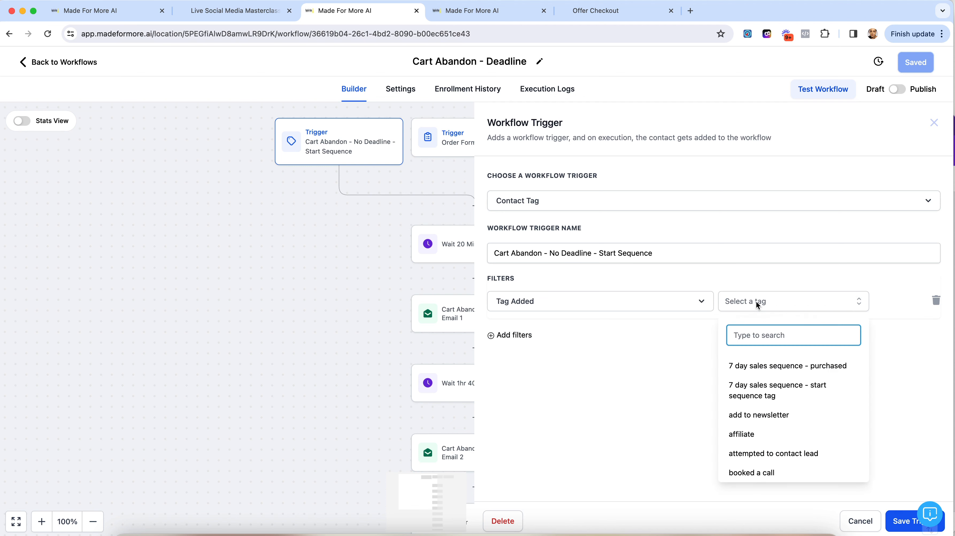
type("CART ABA")
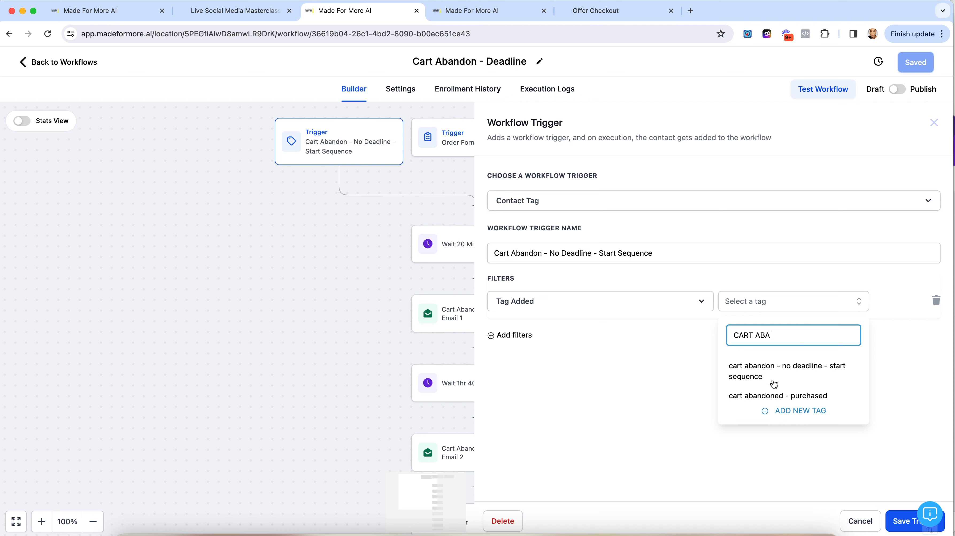
left_click(895, 354)
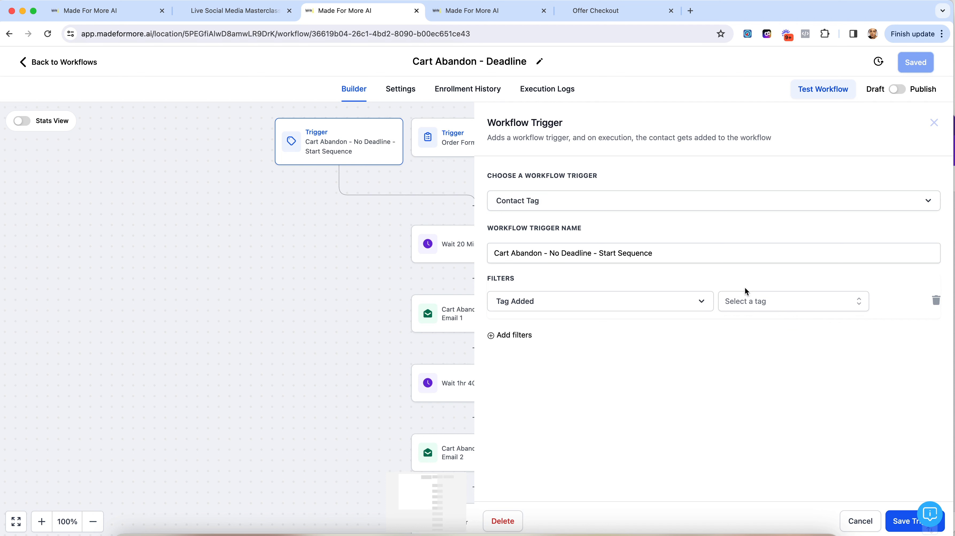
left_click(876, 525)
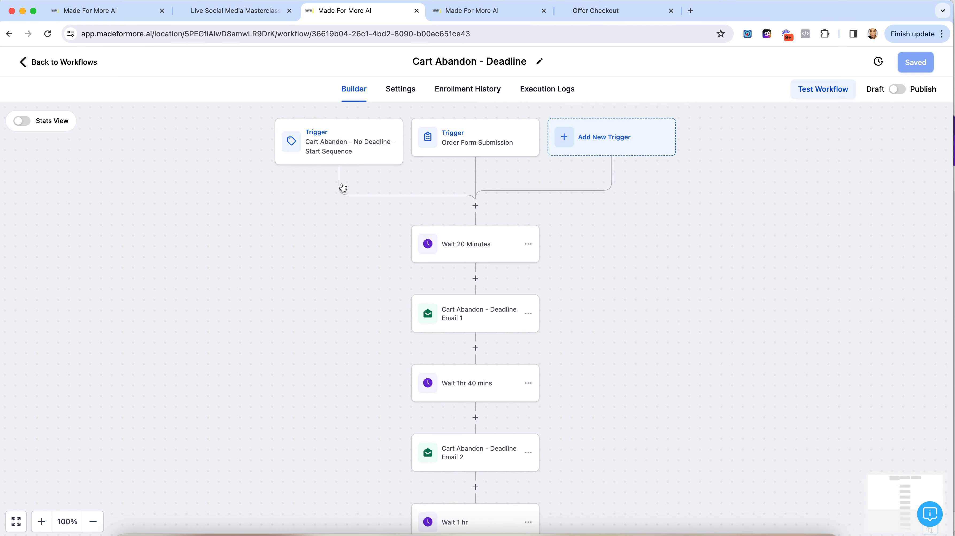
- Rename the order form trigger as "Course checkout Order Form Submission"
left_click(467, 140)
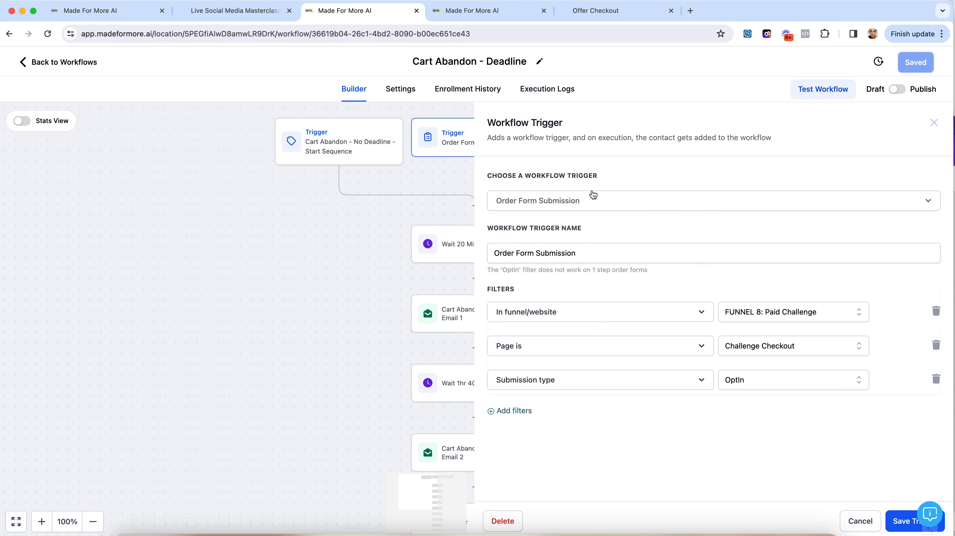
left_click(494, 252)
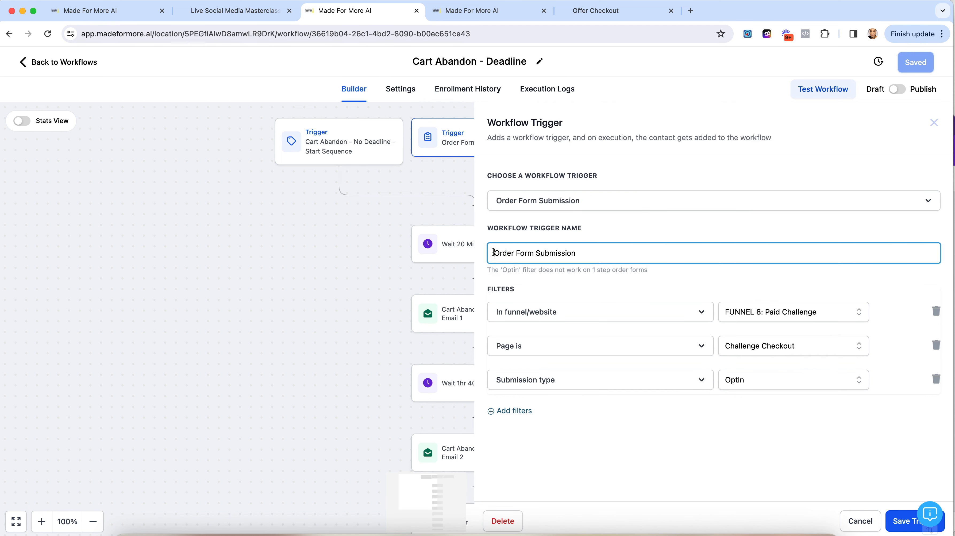
type("COURSE")
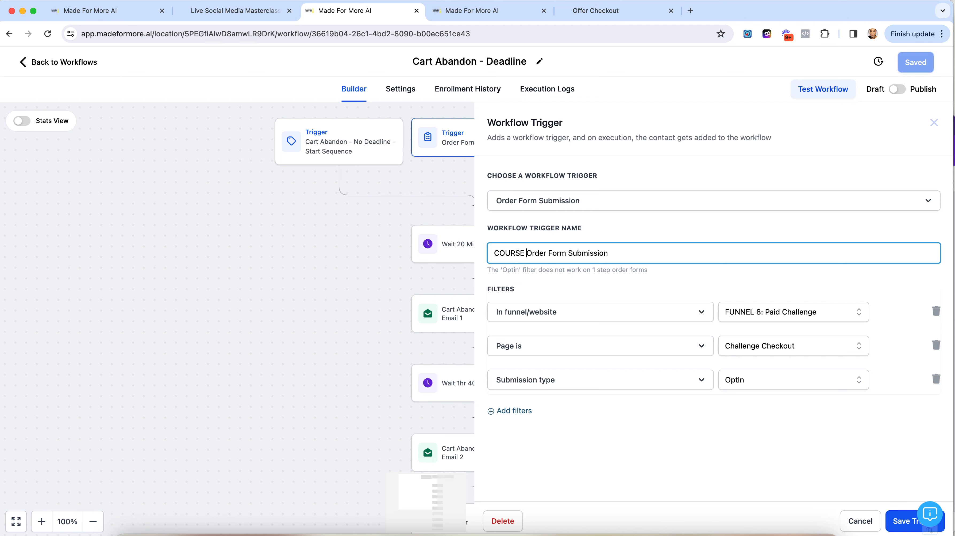
key("BackSpace")
key("BackSpace")
key("BackSpace")
key("BackSpace")
key("BackSpace")
type("Course ")
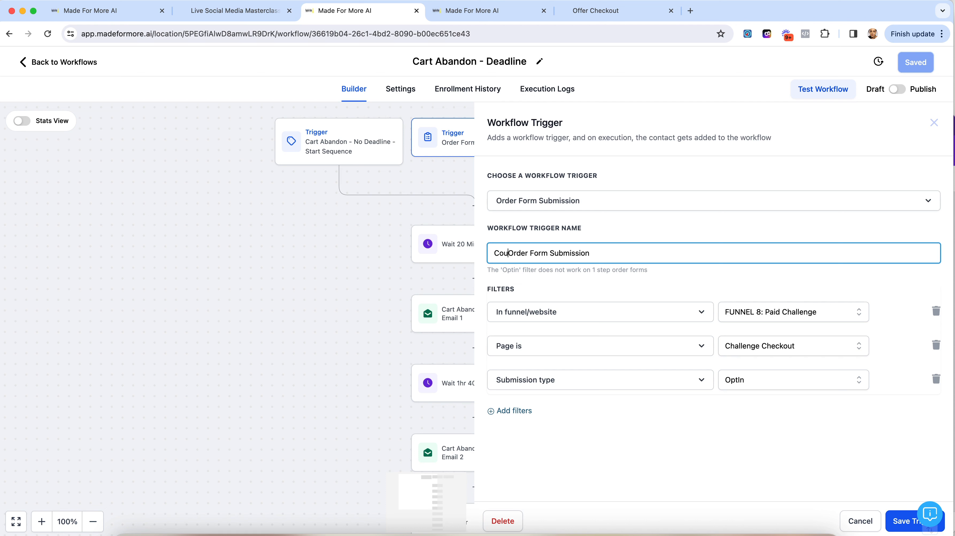
type("checkout")
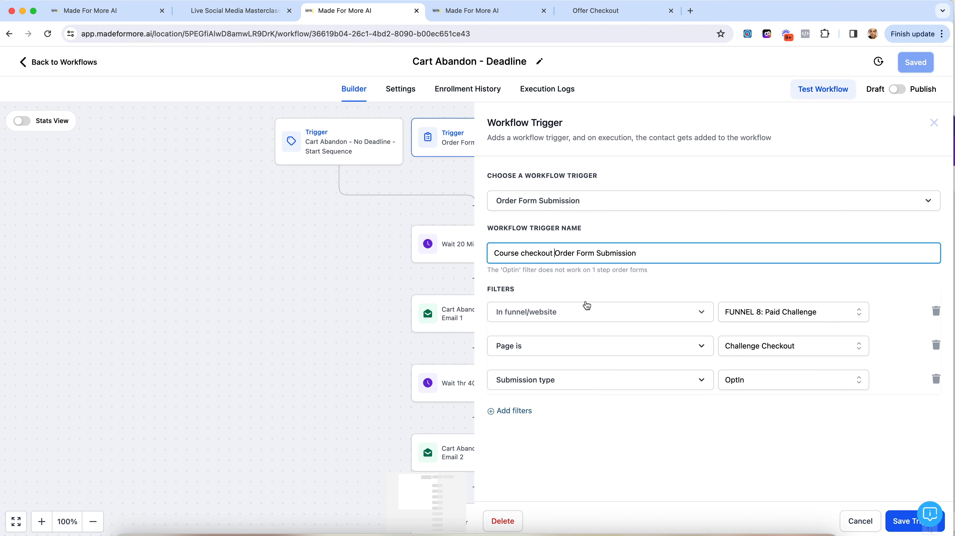
- Set the trigger's In funnel/website filter to "1. QUICK START: Low Ticket Course Sales Funnel"
left_click(562, 312)
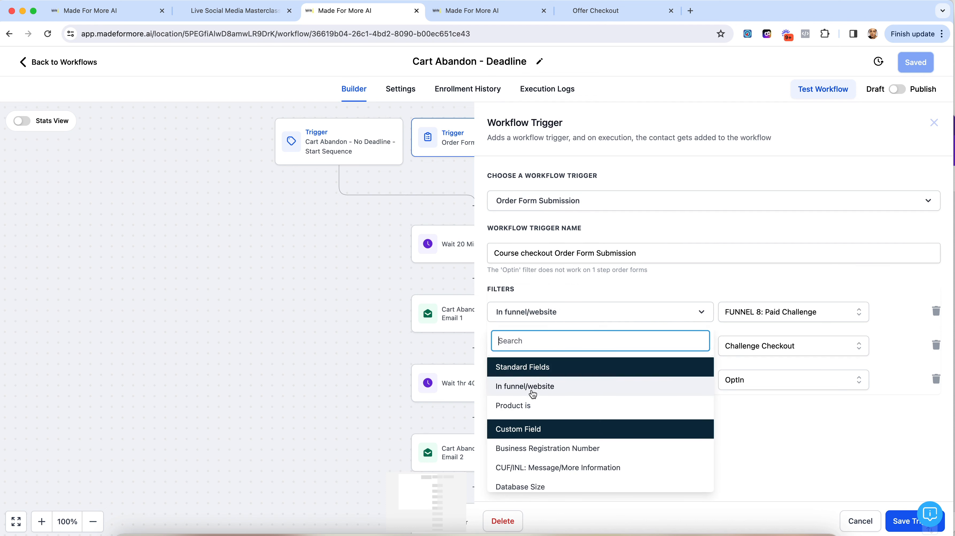
left_click(538, 390)
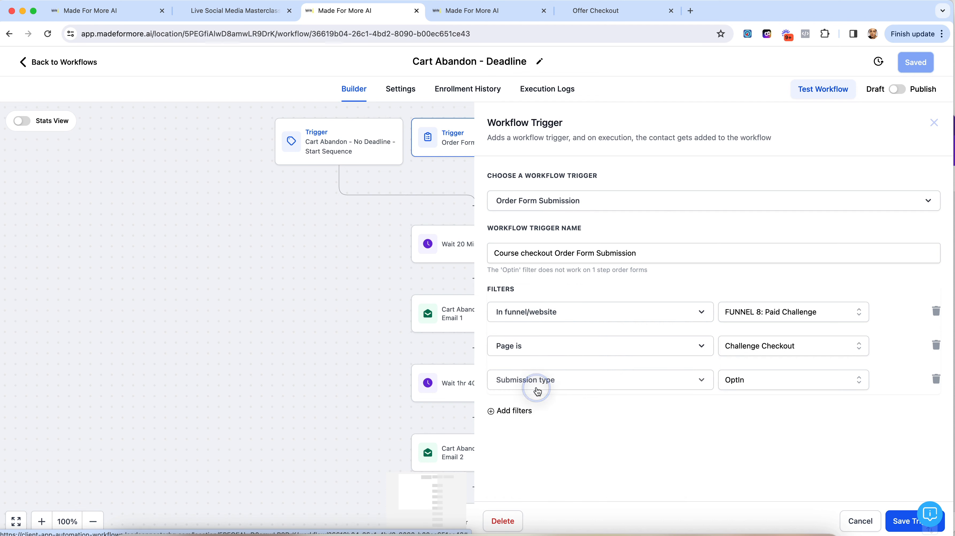
left_click(807, 314)
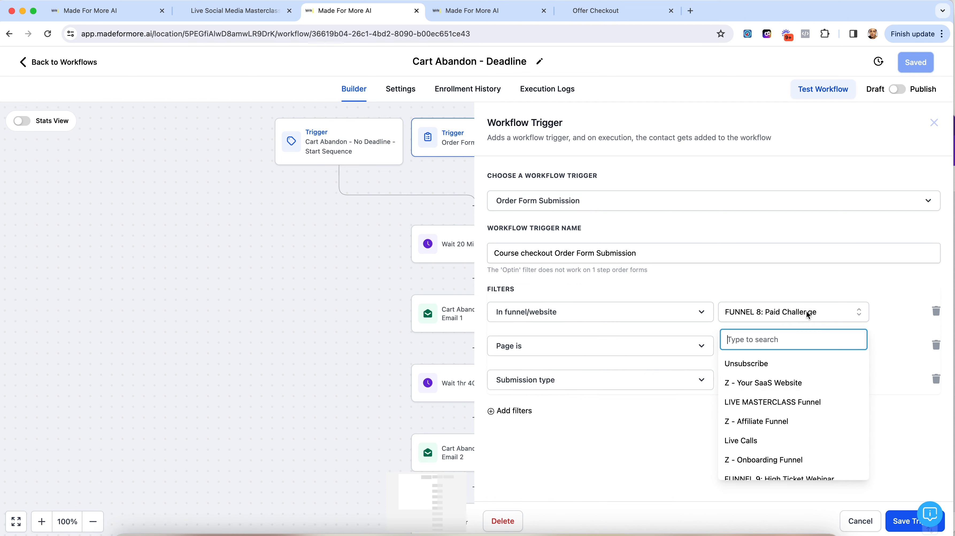
scroll(760, 438, "down", 5)
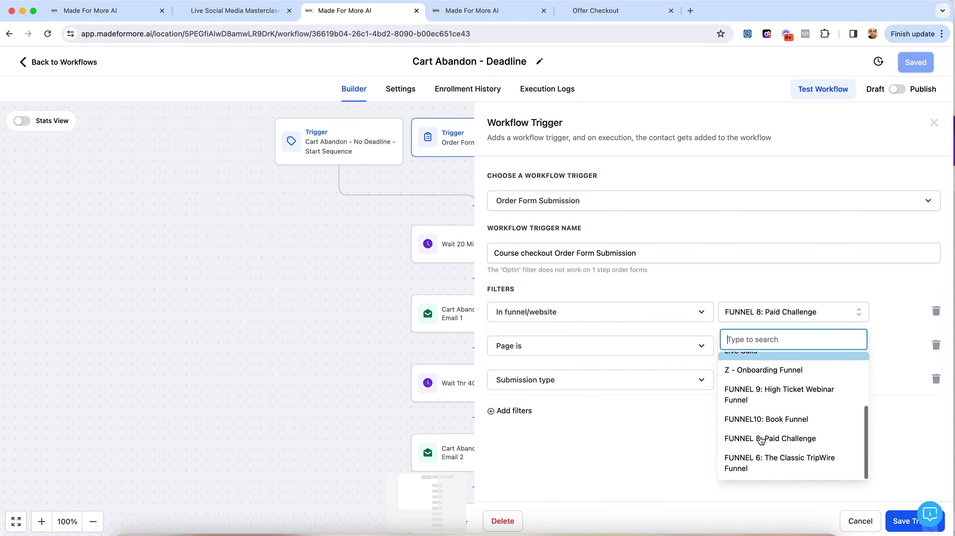
scroll(760, 440, "down", 5)
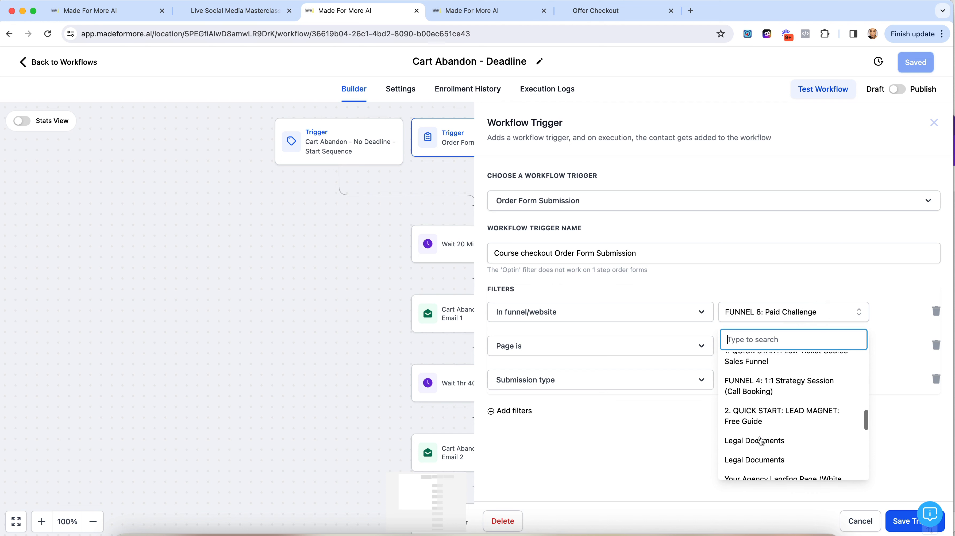
scroll(761, 438, "up", 3)
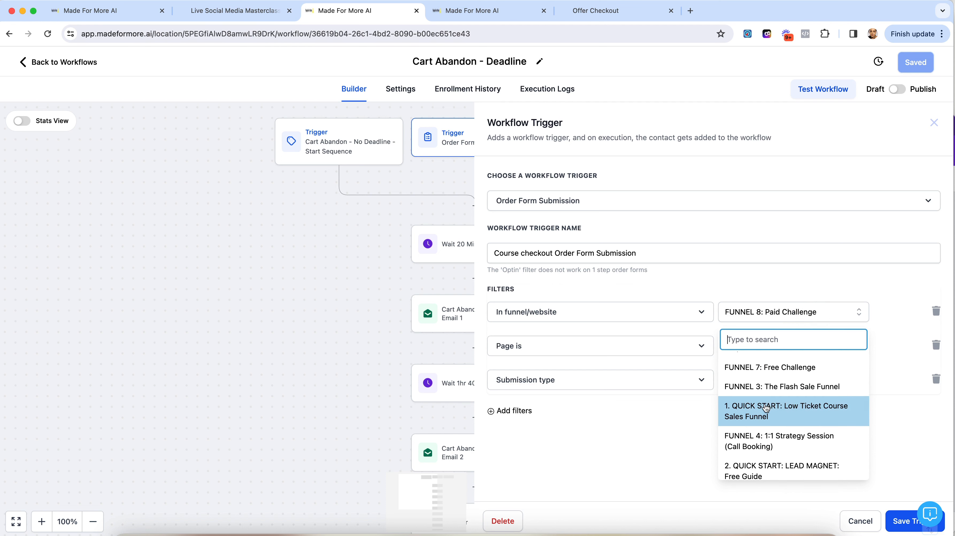
left_click(766, 409)
- Set the trigger's second filter to Page is with Challenge Checkout as the page
left_click(550, 360)
left_click(540, 467)
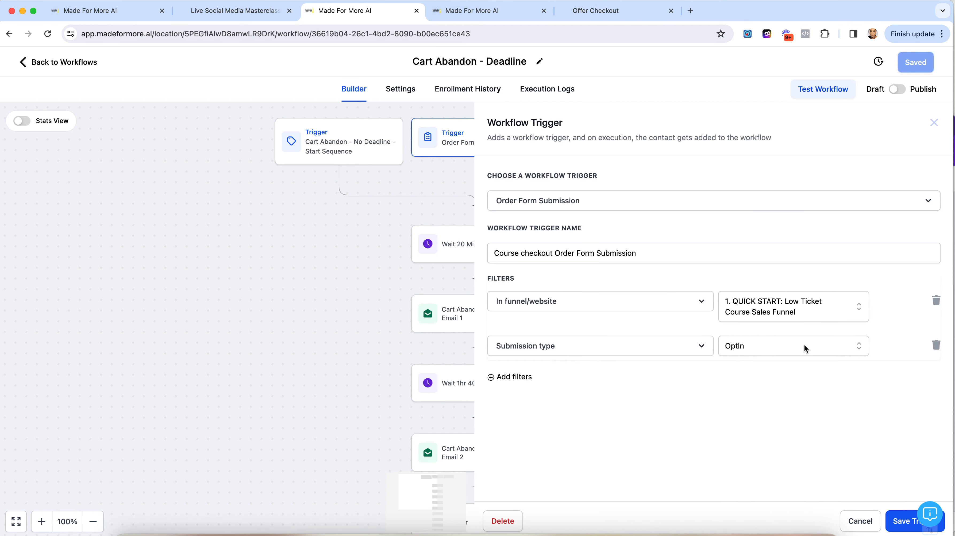
left_click(577, 346)
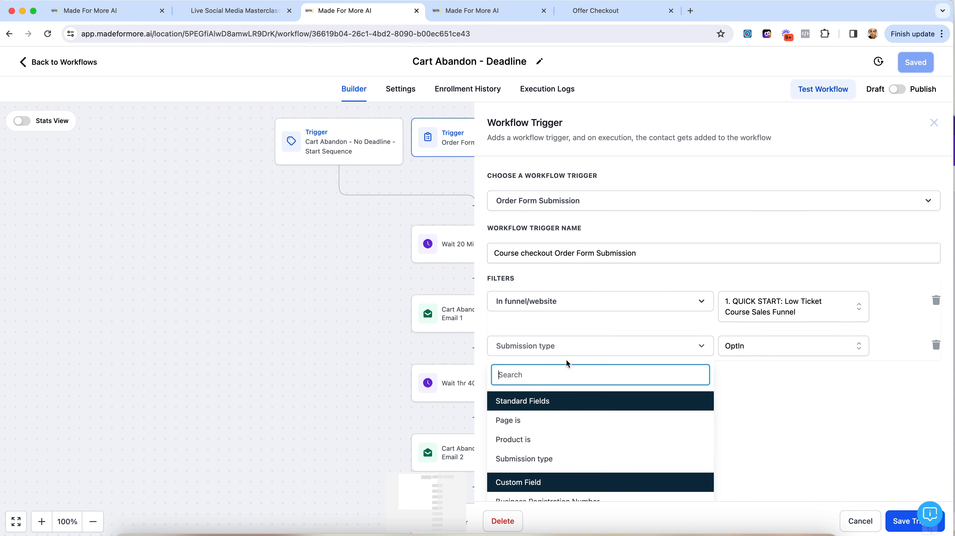
left_click(522, 424)
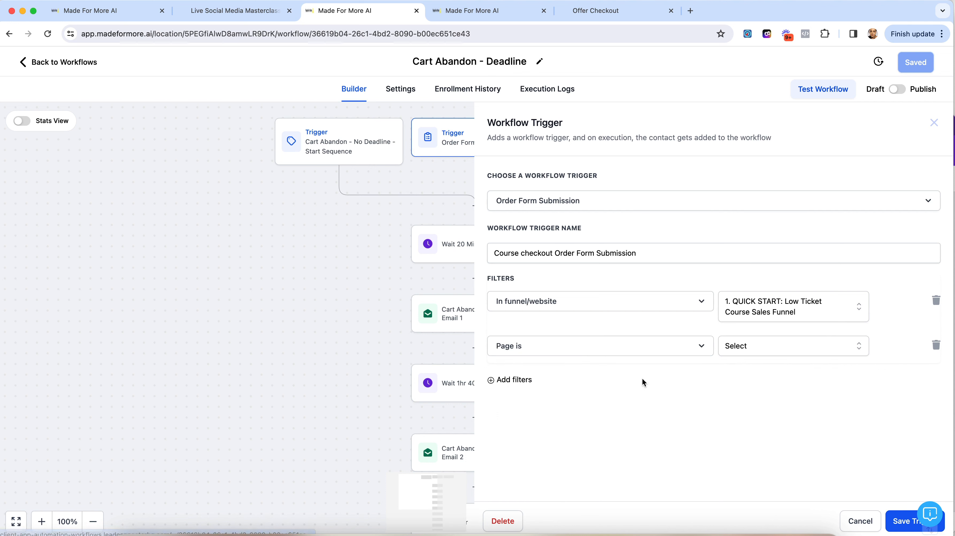
left_click(788, 348)
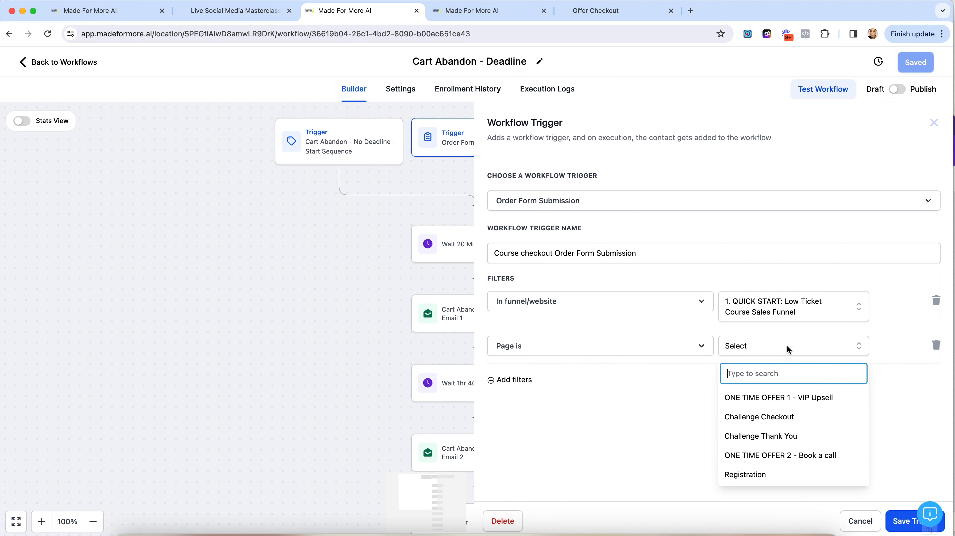
left_click(773, 422)
- Add a Submission type filter set to OptIn, and discard the changes to the order form trigger
left_click(511, 381)
left_click(531, 383)
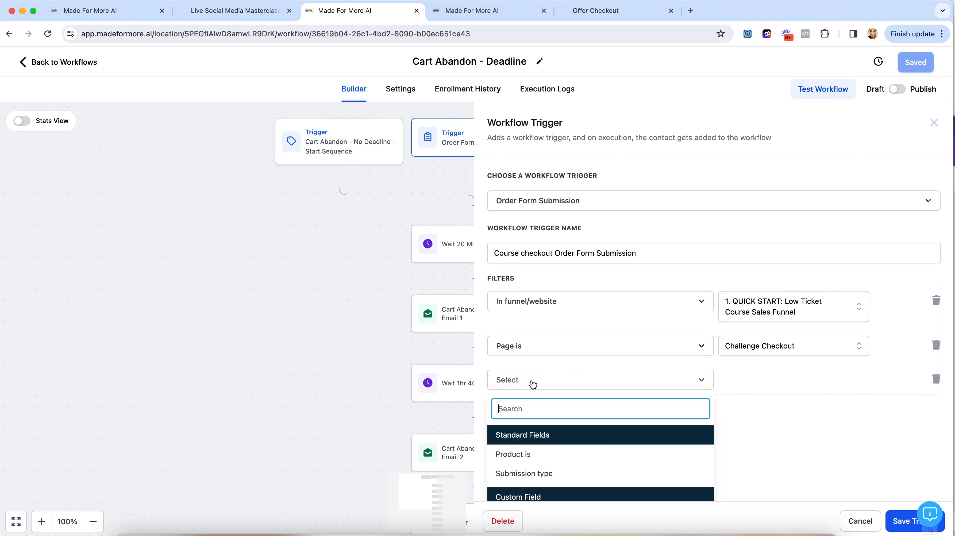
left_click(520, 479)
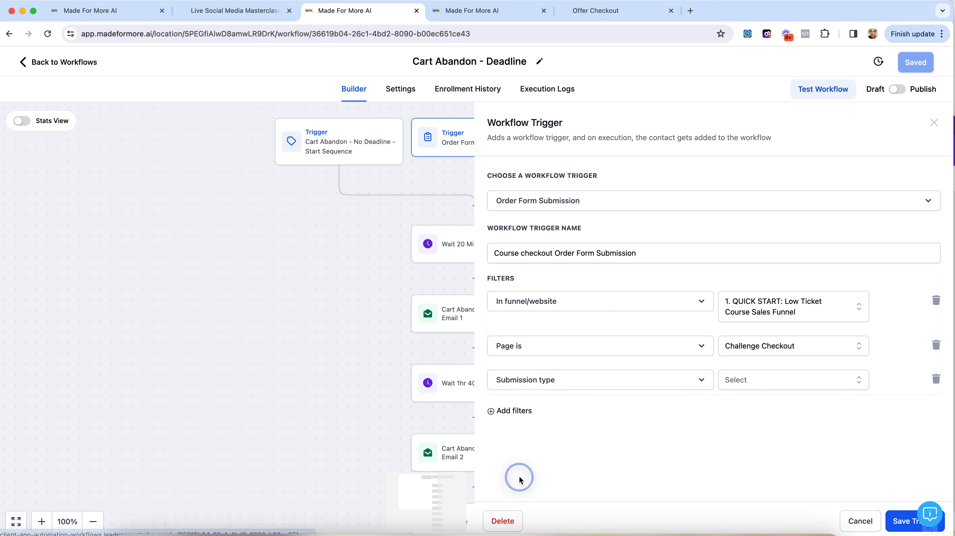
left_click(801, 380)
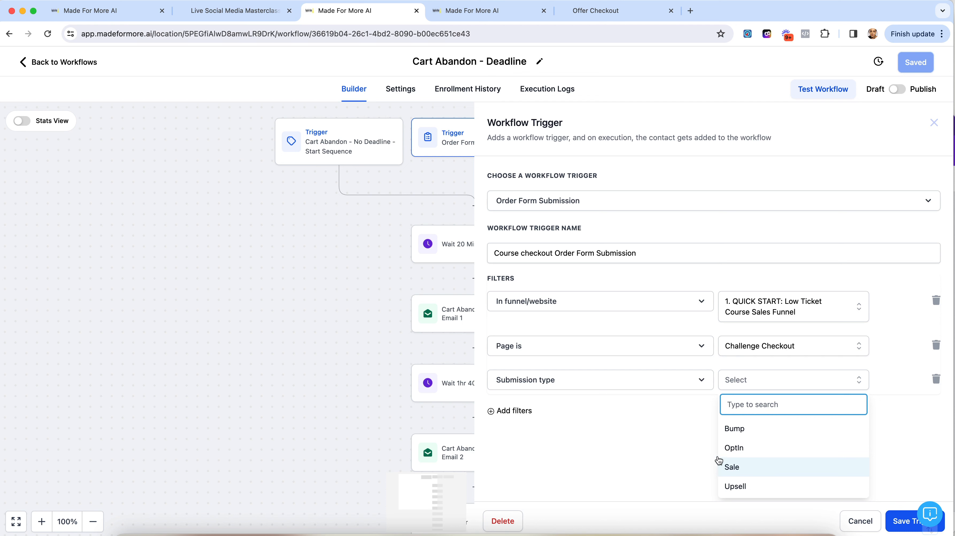
left_click(750, 453)
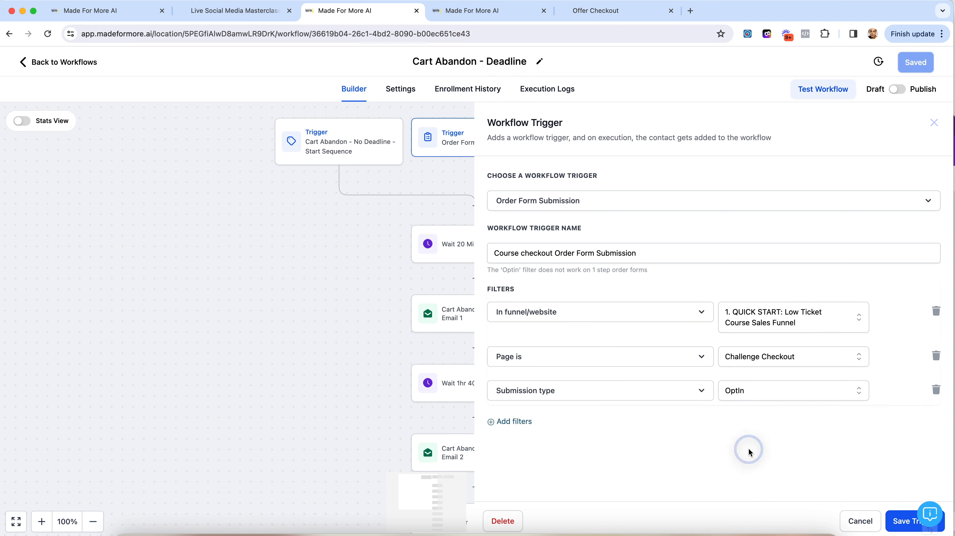
left_click(850, 520)
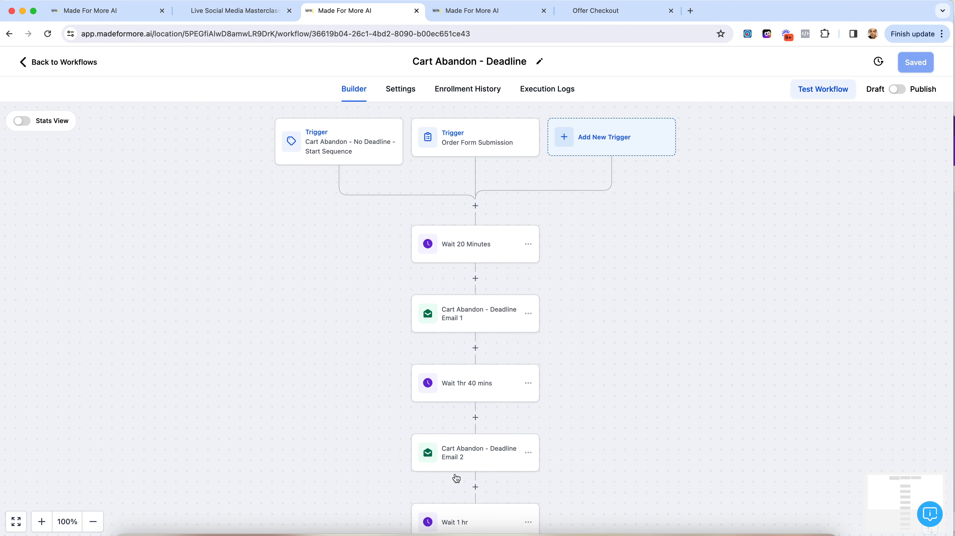
scroll(452, 495, "down", 2)
scroll(452, 492, "up", 2)
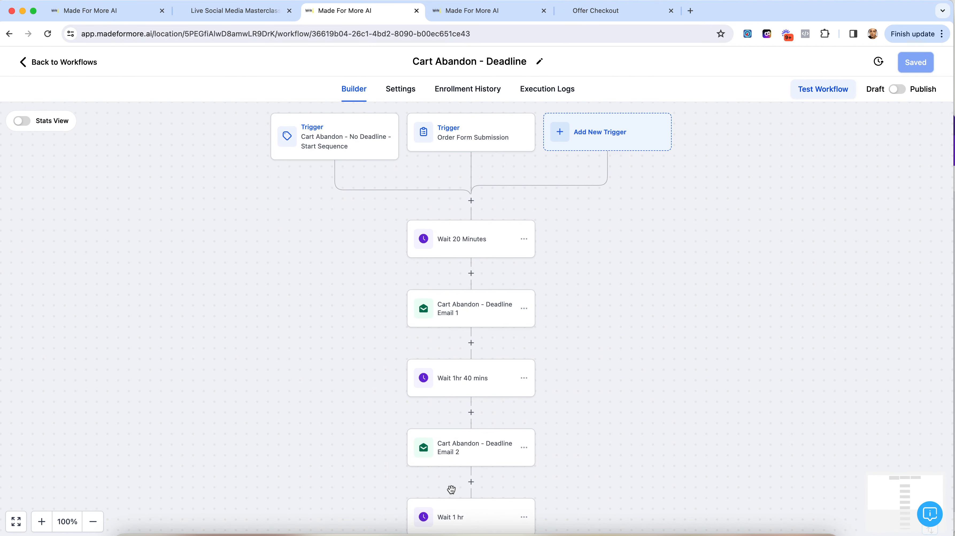
- Check the delay settings of the Wait 20 Minutes action and close it without saving
left_click(467, 242)
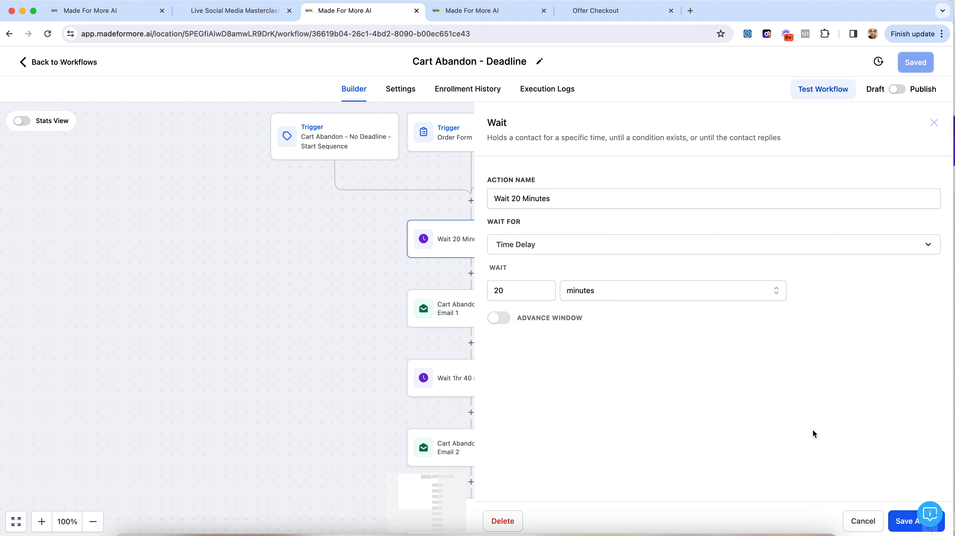
left_click(863, 520)
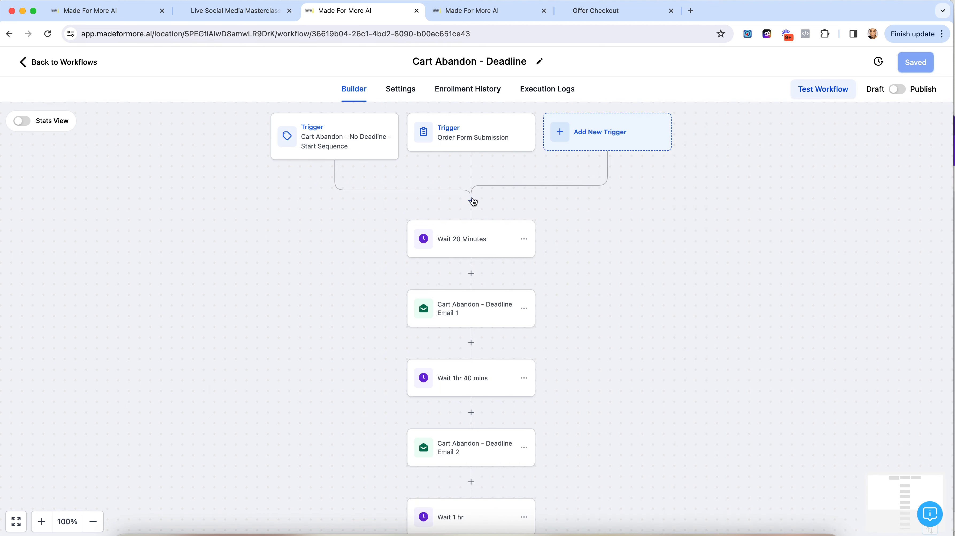
- Insert a Wait action directly below the triggers with a Time Delay of 20 minutes
left_click(472, 202)
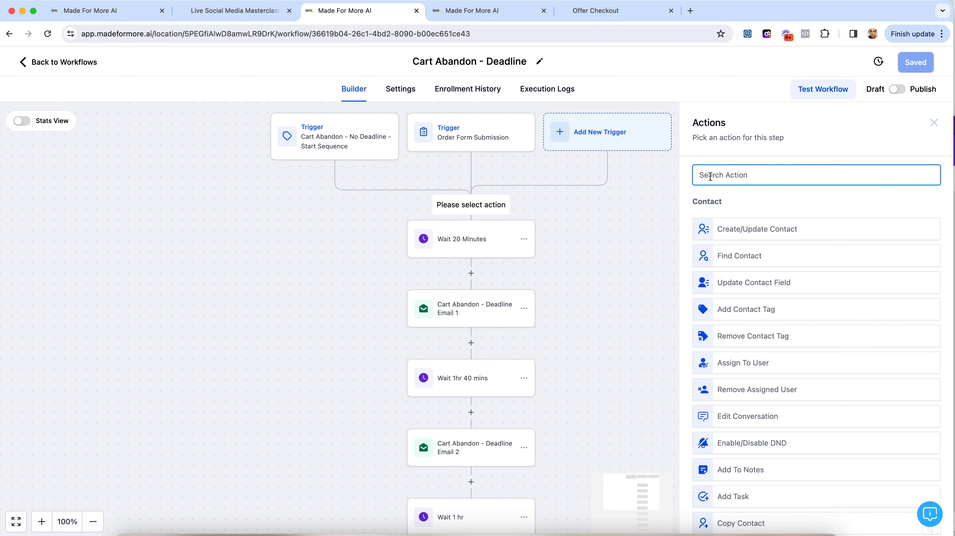
type("wait")
left_click(724, 221)
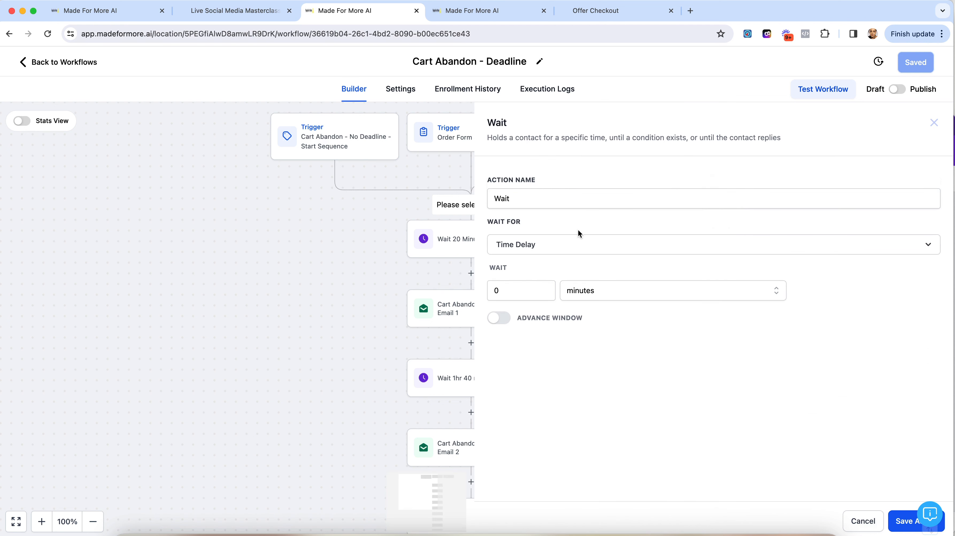
left_click(509, 289)
left_click(535, 249)
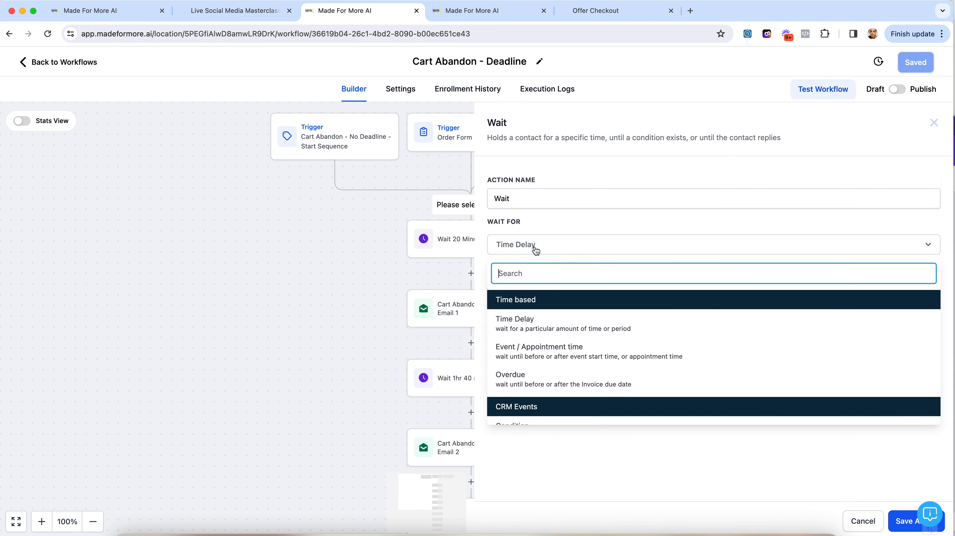
left_click(522, 354)
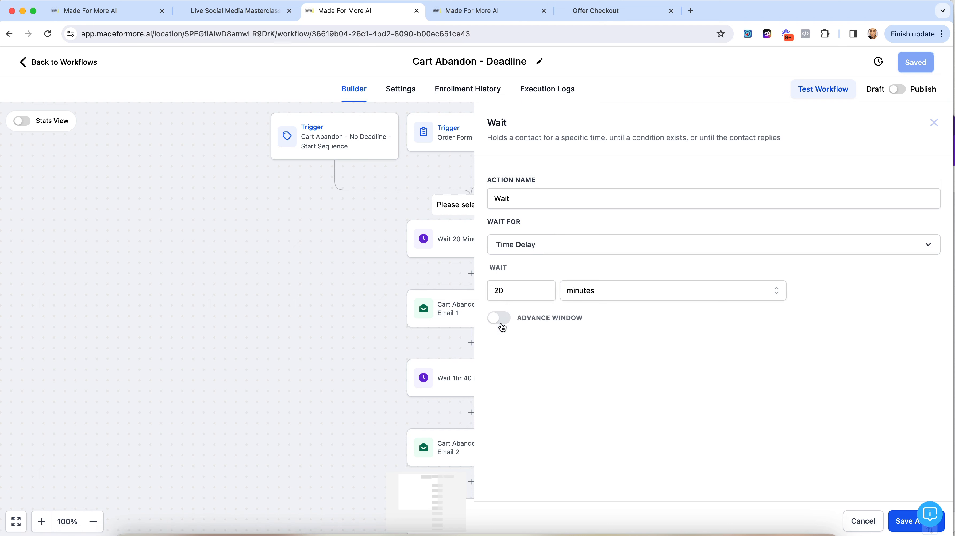
- Try an advance window with Sunday added to the resume days on the new Wait action, and discard the action
left_click(506, 322)
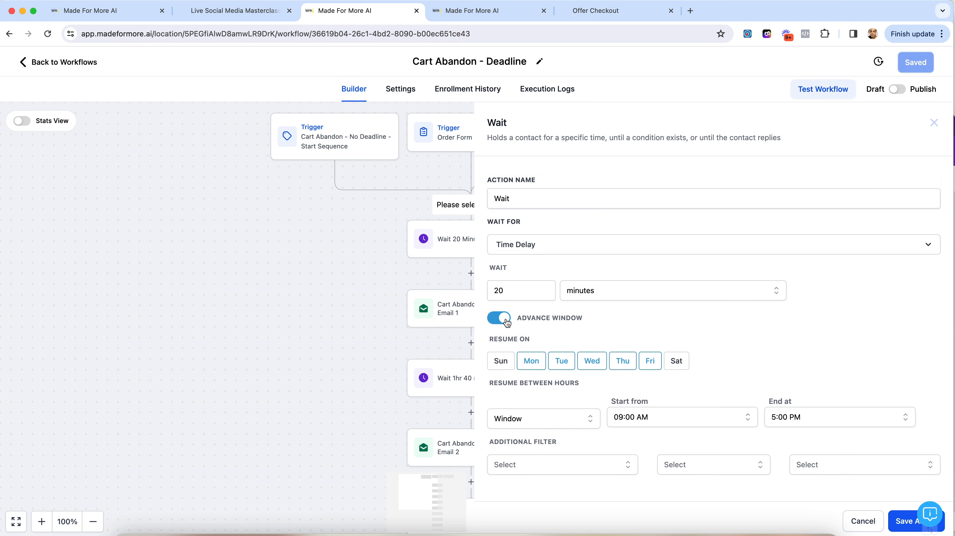
left_click(500, 360)
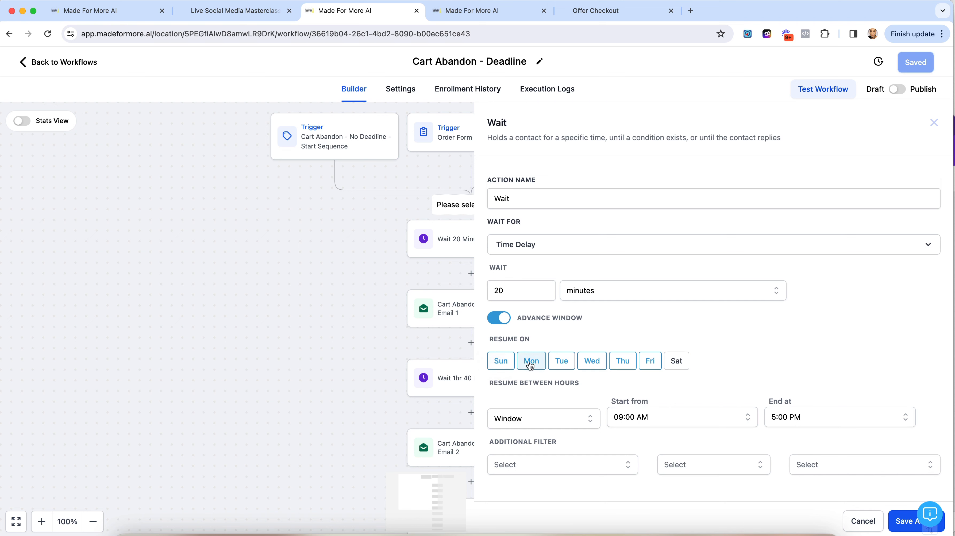
left_click(495, 318)
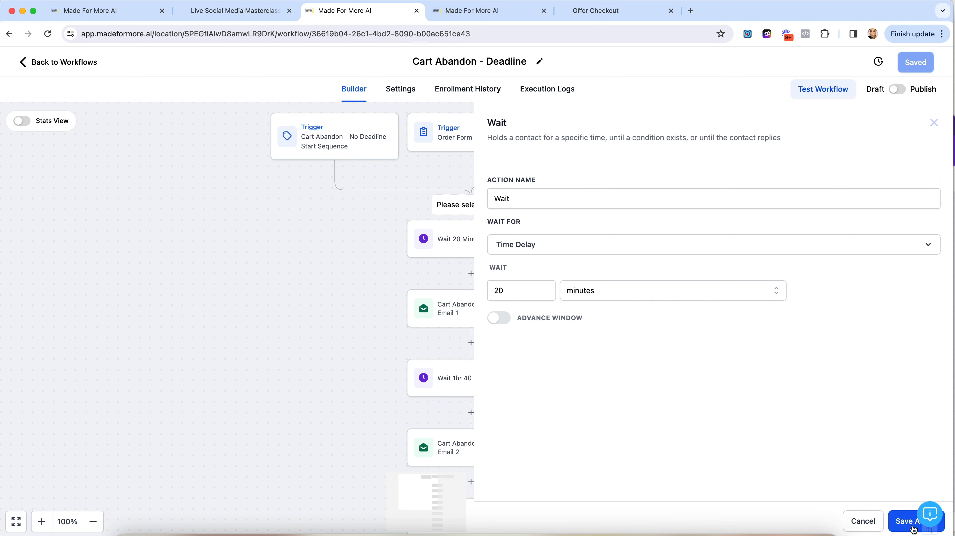
left_click(862, 521)
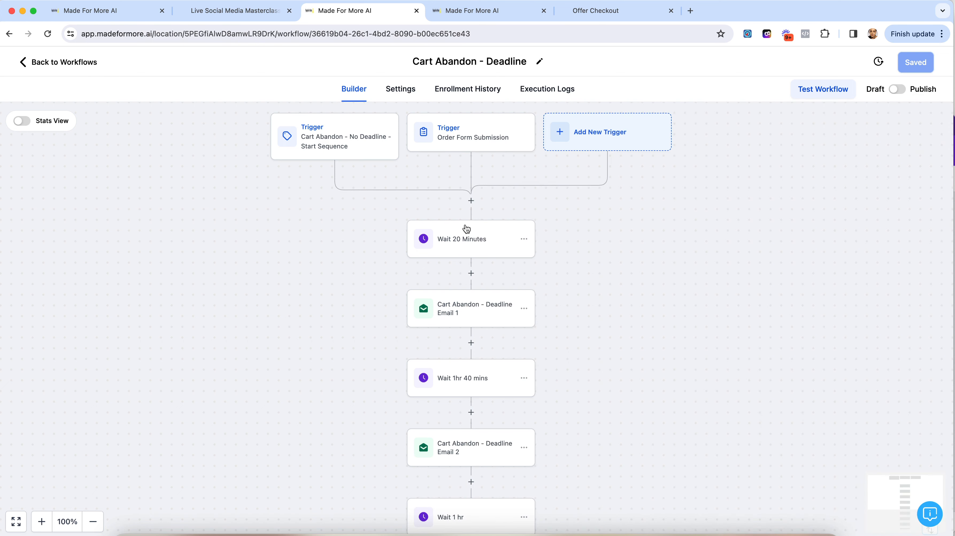
- Set Cart Abandon - Deadline Email 1's sender name to "Made For More AI" and fill in the sender's email address
scroll(581, 288, "down", 2)
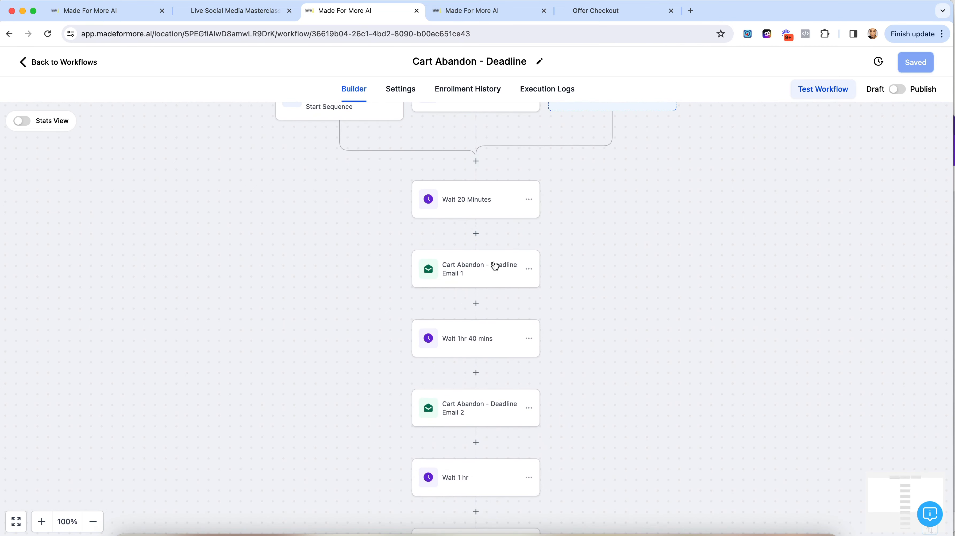
left_click(471, 274)
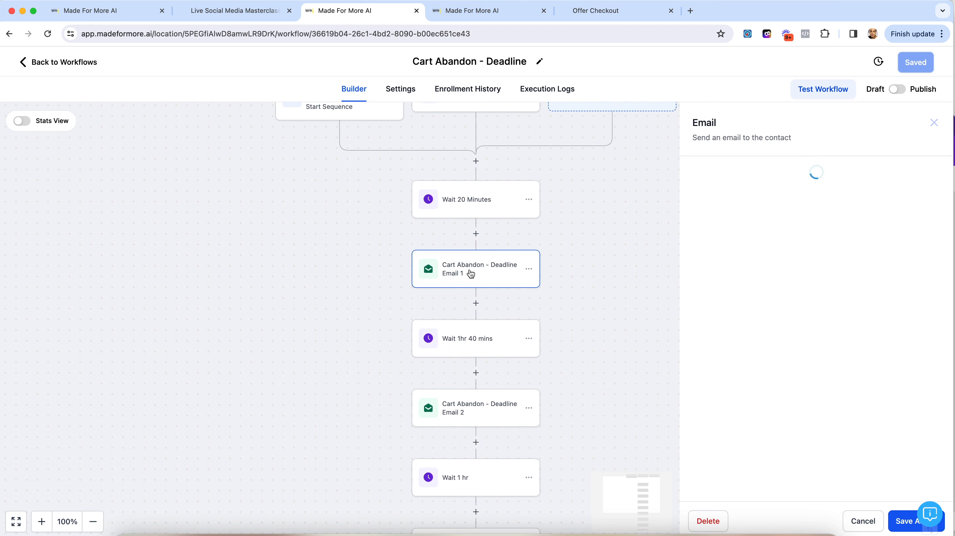
scroll(779, 307, "down", 2)
left_click(733, 219)
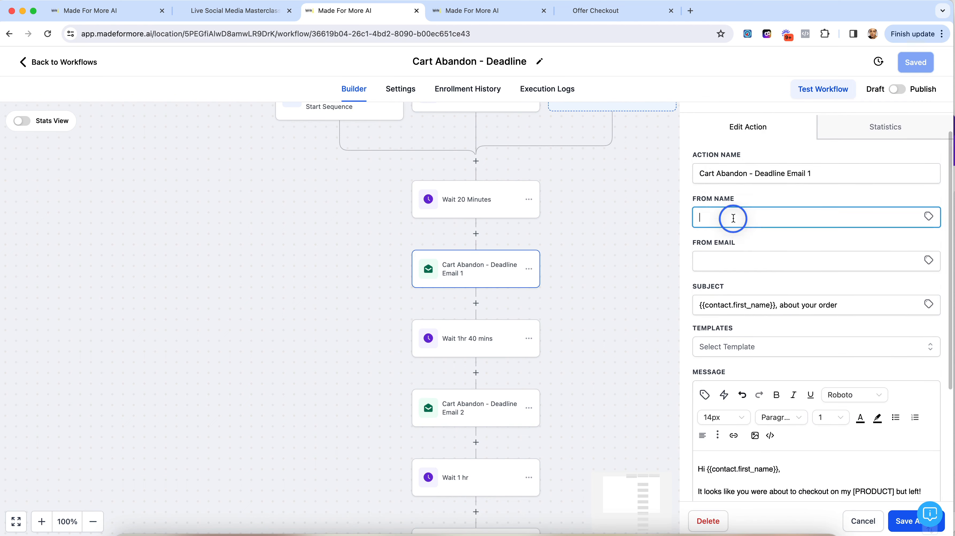
left_click(791, 244)
left_click(736, 265)
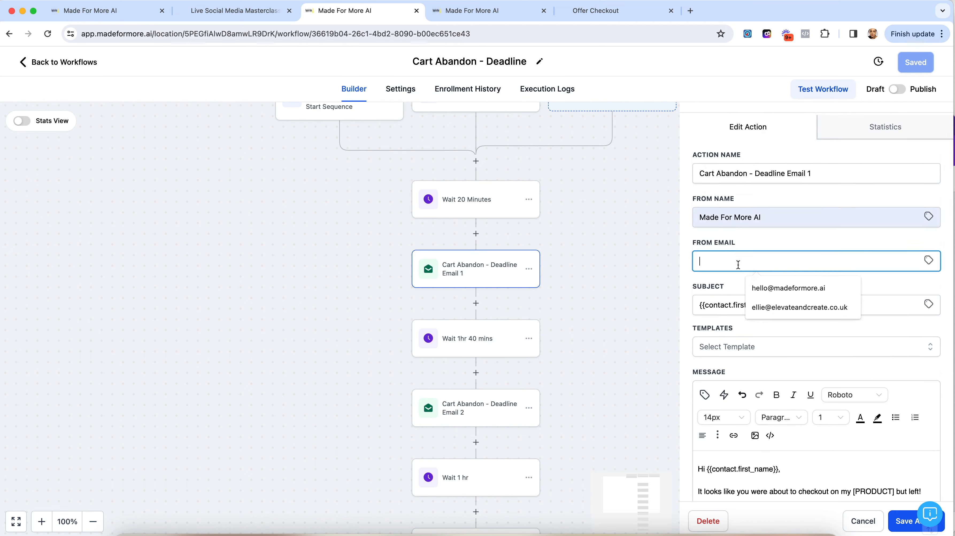
left_click(784, 286)
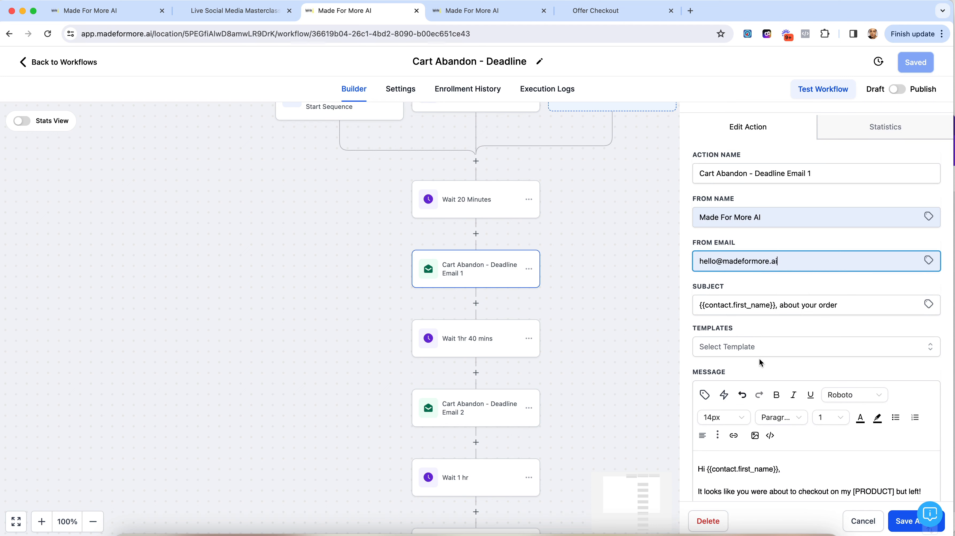
- Read through Email 1's message placeholders and test email option, and close the email without saving
scroll(760, 363, "down", 2)
scroll(808, 297, "down", 3)
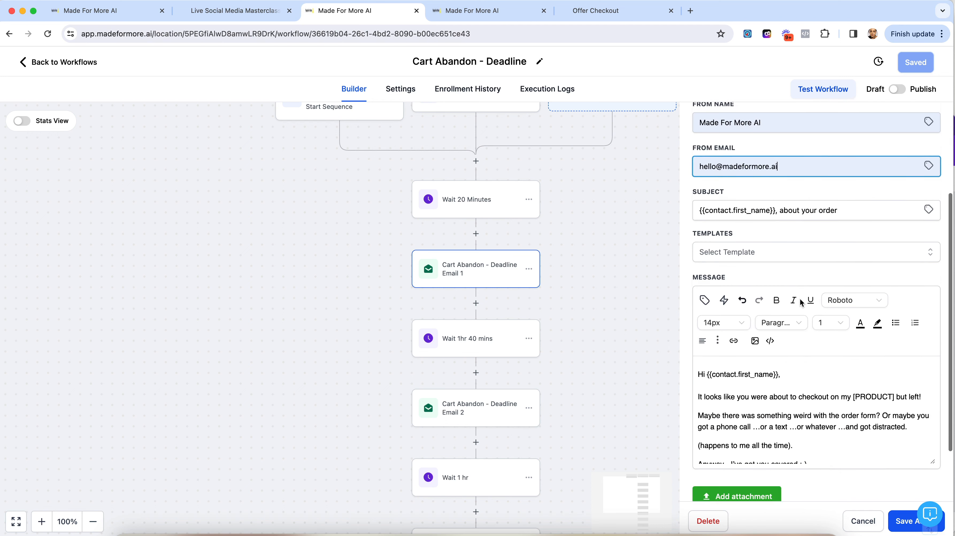
scroll(801, 302, "down", 3)
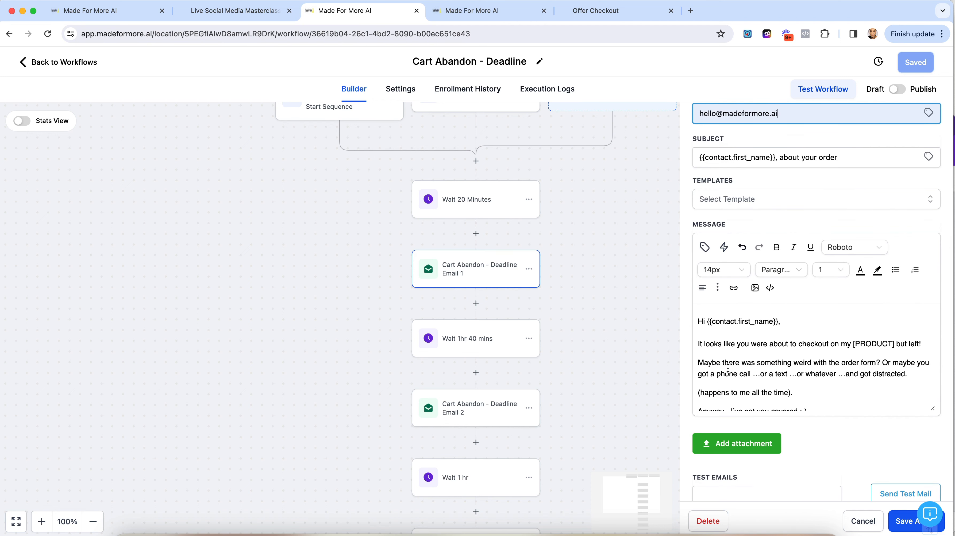
scroll(728, 368, "down", 5)
scroll(728, 368, "up", 5)
scroll(846, 370, "down", 4)
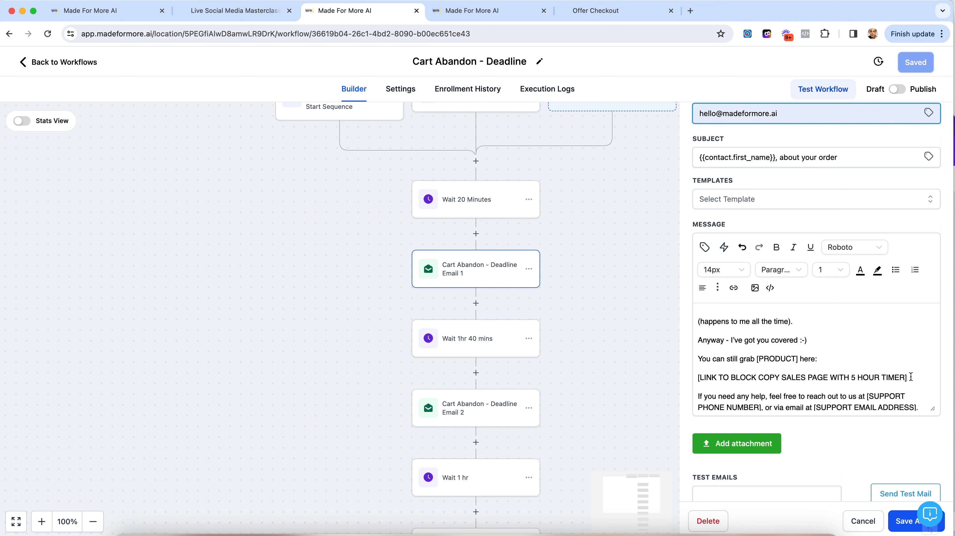
scroll(866, 388, "down", 2)
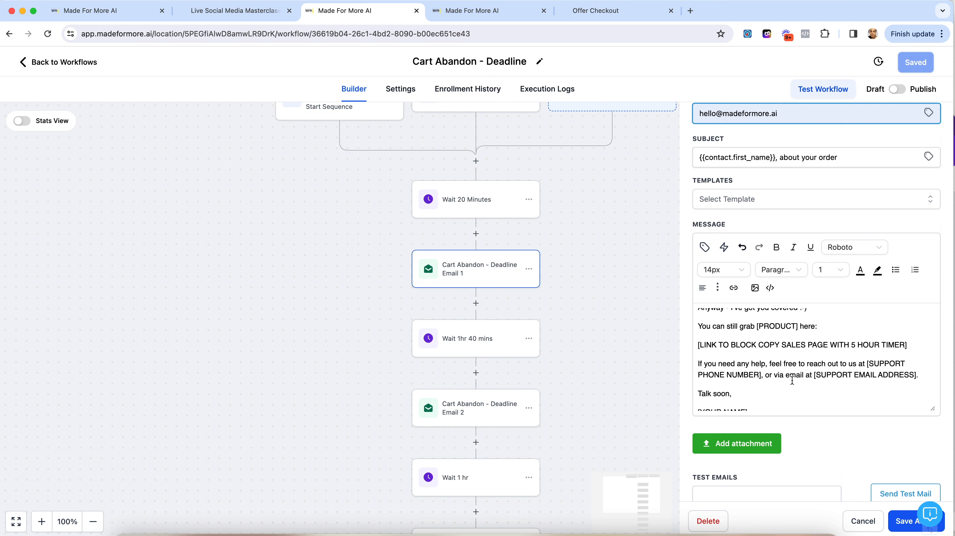
scroll(846, 374, "down", 1)
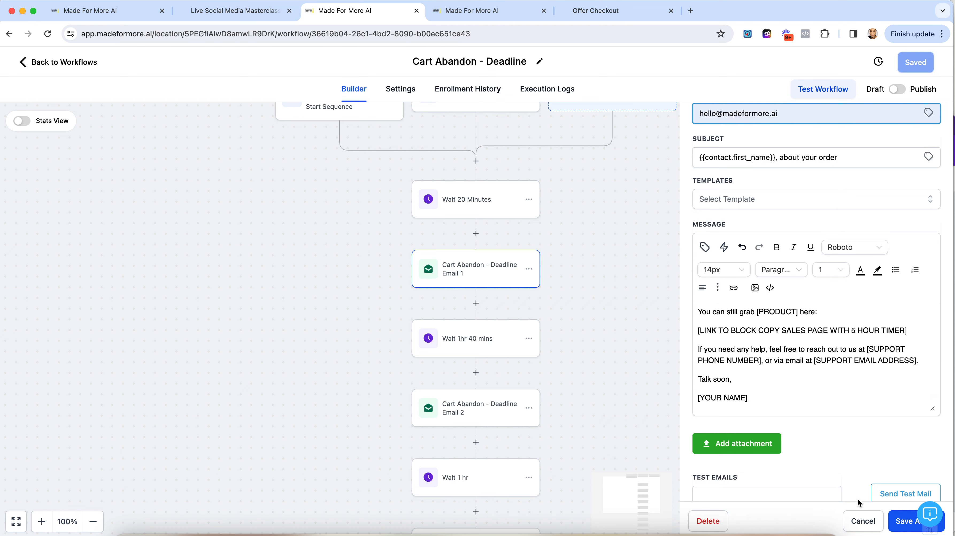
scroll(855, 494, "down", 1)
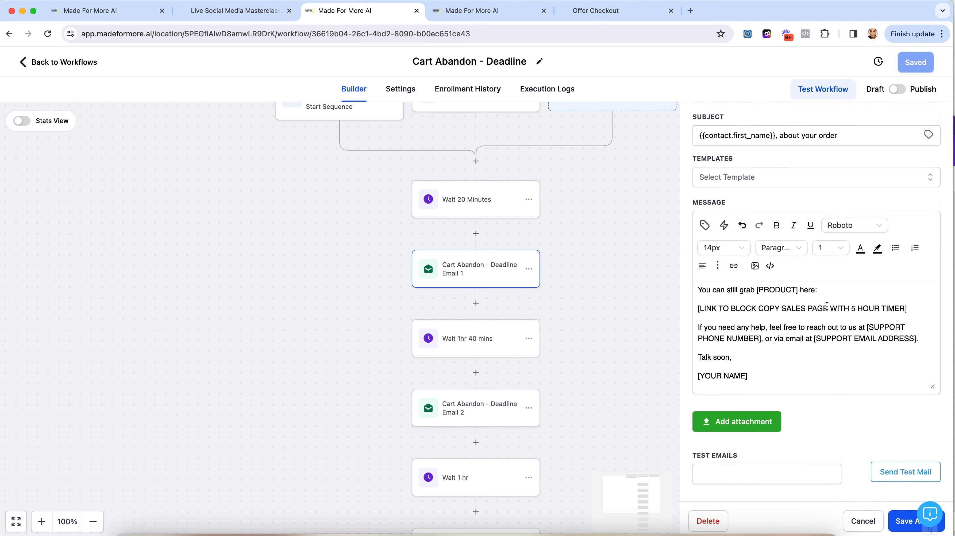
left_click(705, 474)
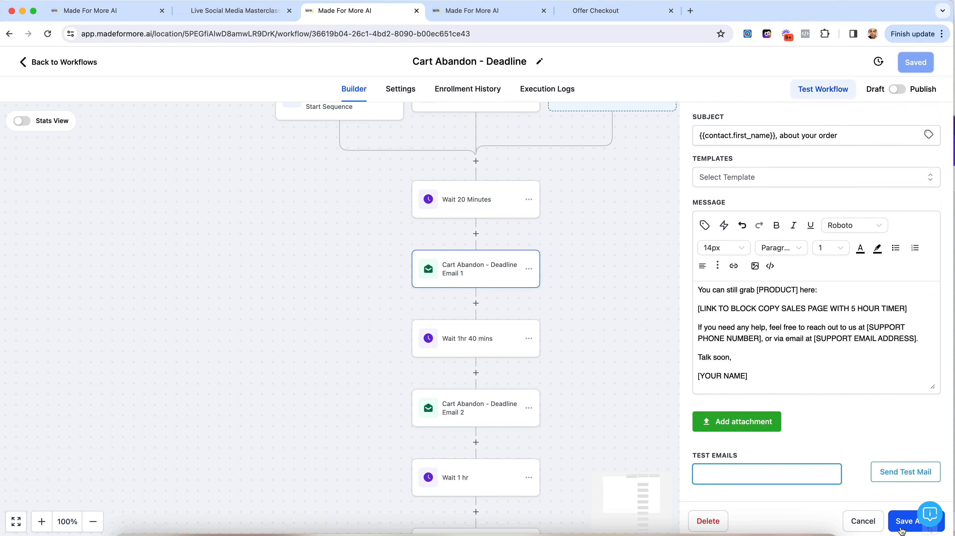
left_click(867, 521)
- Examine the full message of Cart Abandon - Deadline Email 2, including its sales page link, benefits and order form link placeholders
scroll(569, 327, "down", 1)
left_click(476, 306)
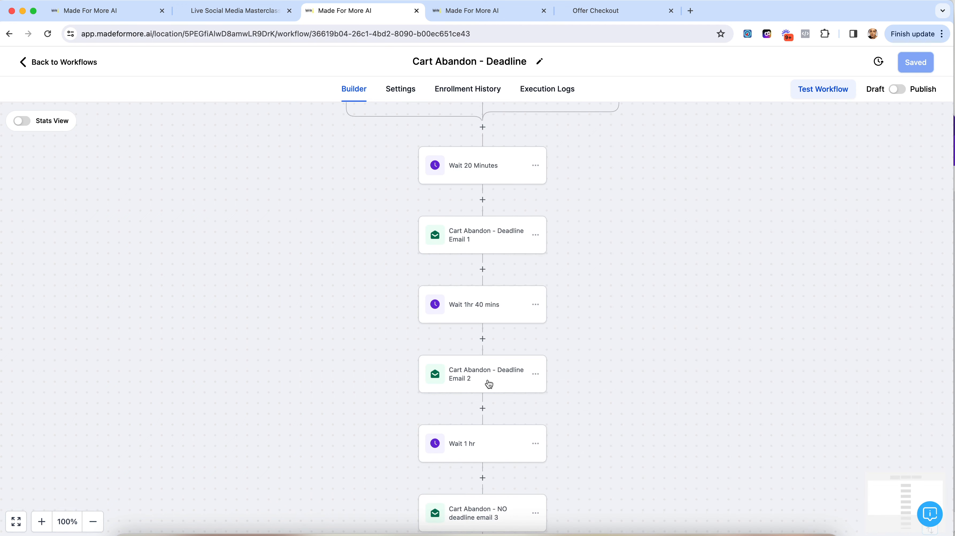
left_click(490, 377)
scroll(808, 397, "down", 4)
scroll(774, 391, "up", 3)
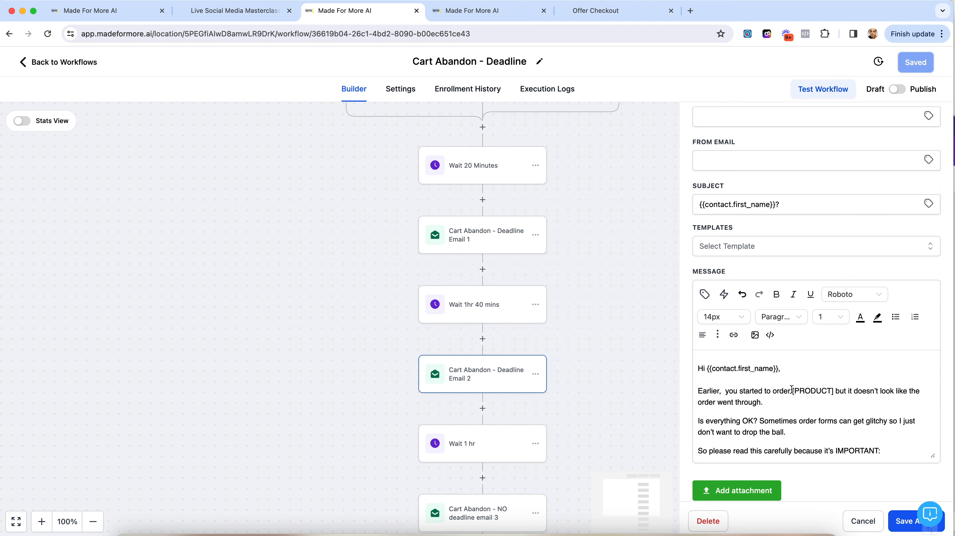
scroll(835, 403, "down", 2)
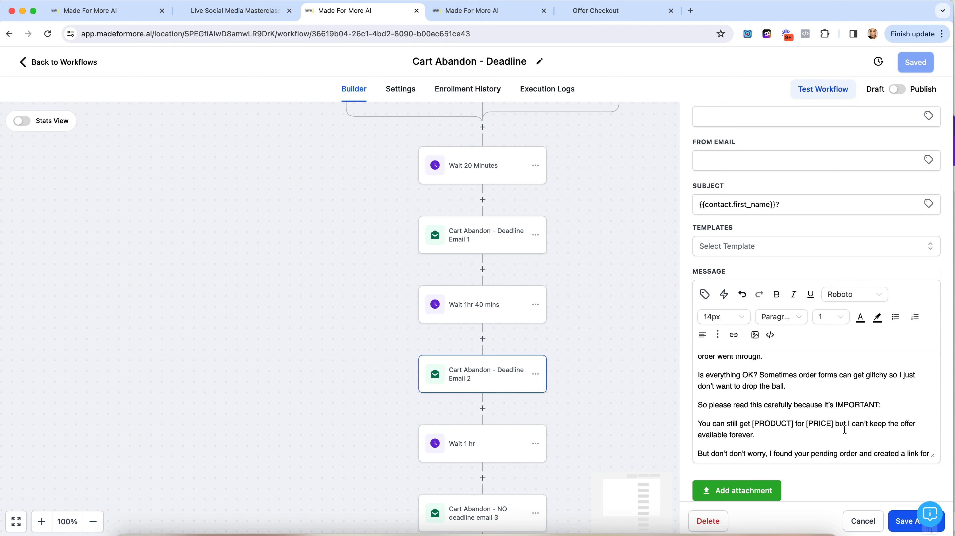
scroll(901, 429, "down", 1)
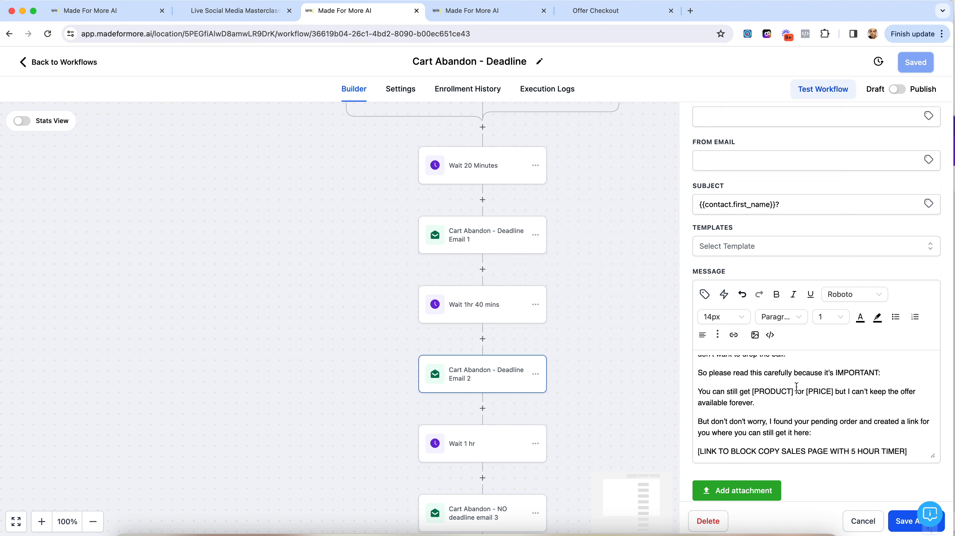
scroll(814, 408, "down", 2)
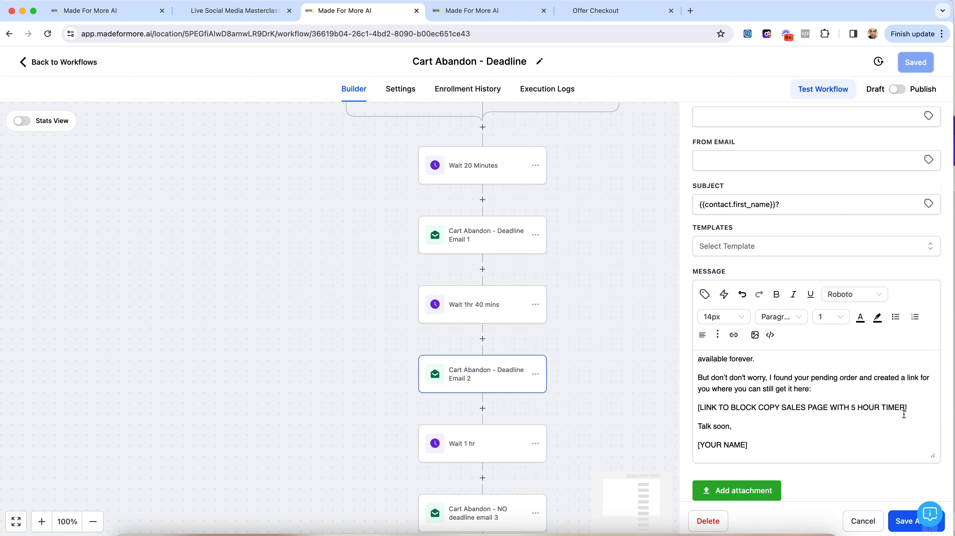
scroll(910, 409, "down", 1)
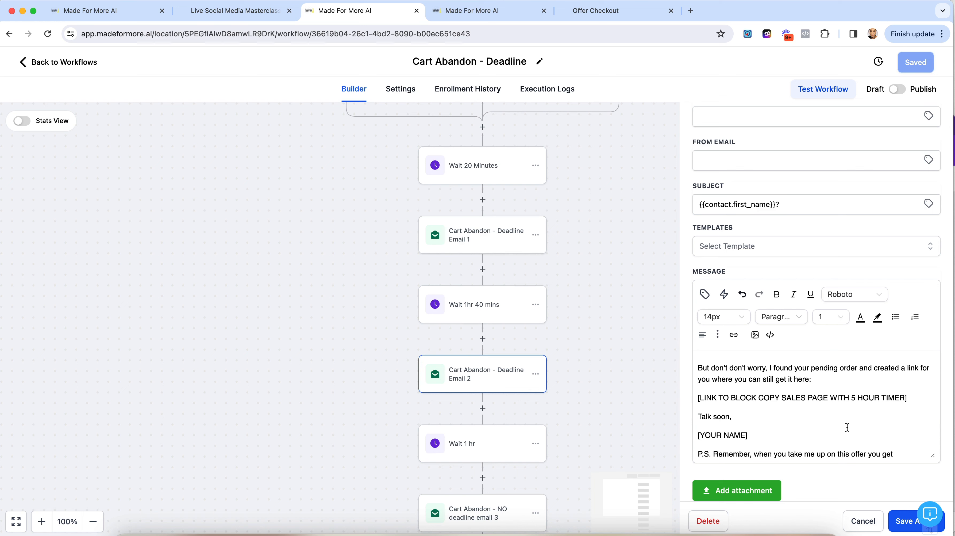
scroll(847, 427, "down", 5)
scroll(787, 410, "down", 2)
scroll(845, 406, "down", 8)
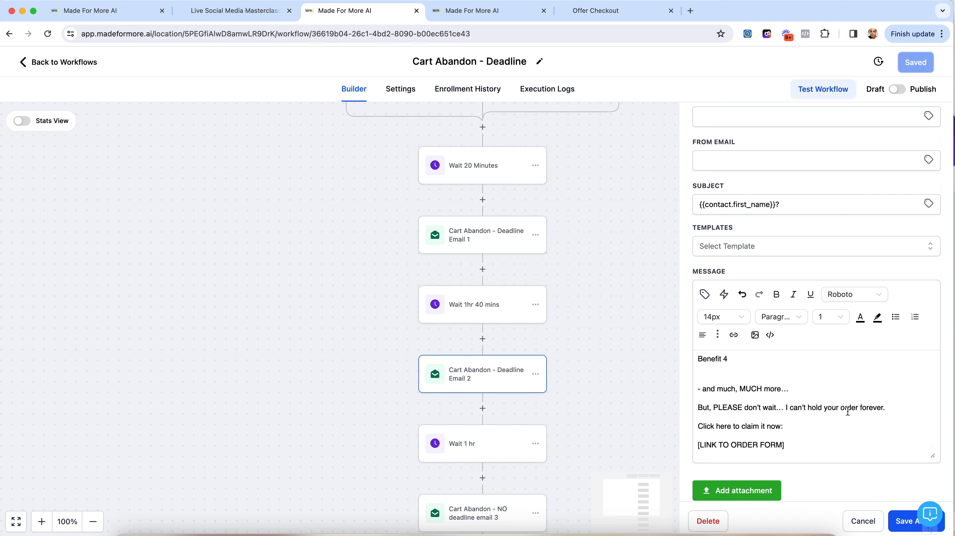
- Put "only 3 days left" in front of the contact's first name in Email 2's subject, and discard the change
left_click(699, 203)
type("only 3 days left")
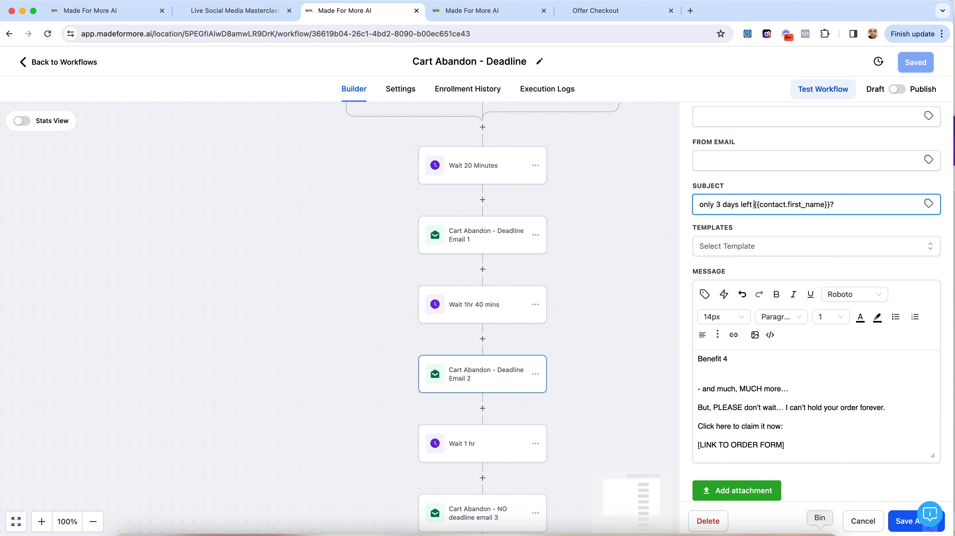
left_click(863, 521)
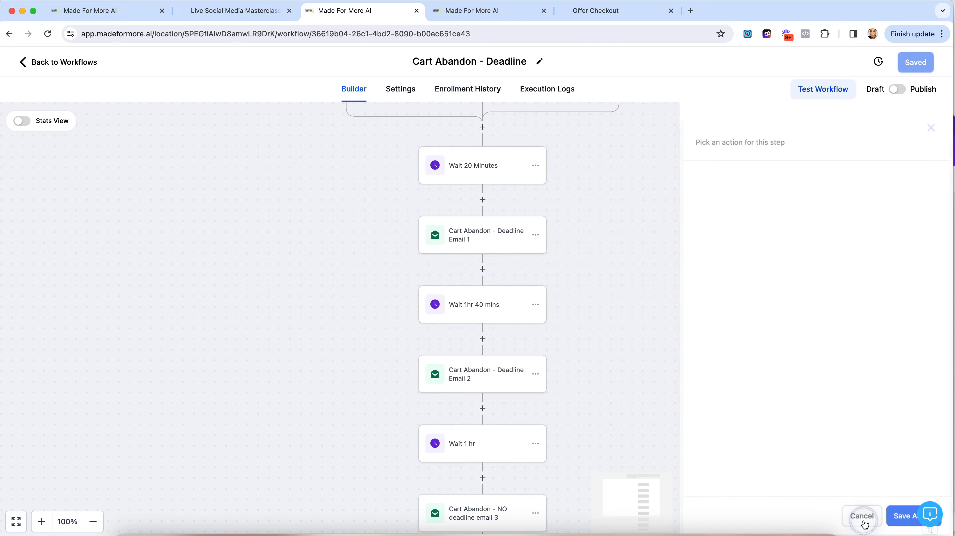
- Check the delay settings of the Wait 1 hr action after Email 2 and close it without saving
scroll(595, 412, "down", 2)
left_click(484, 362)
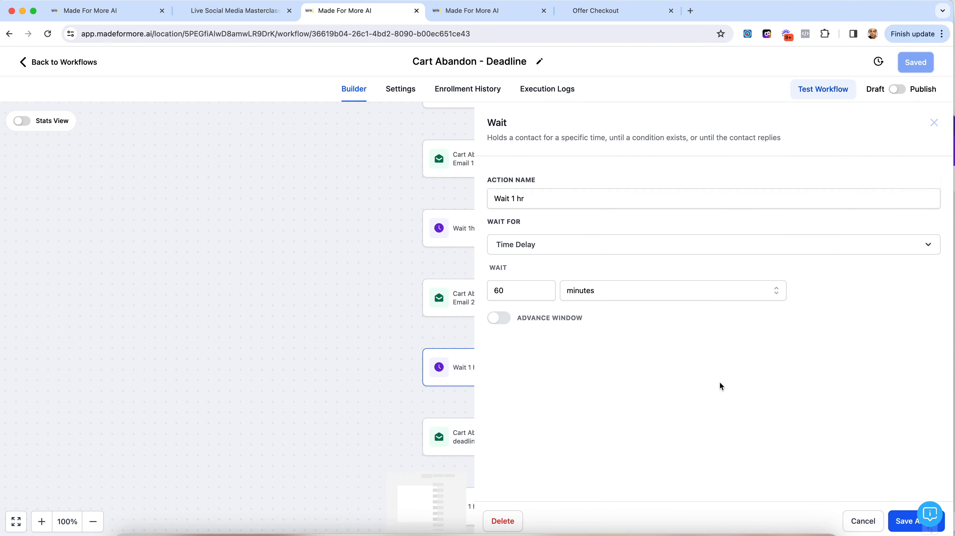
left_click(863, 521)
- Examine the subject and full message of the Cart Abandon - NO deadline email 3 action
left_click(494, 446)
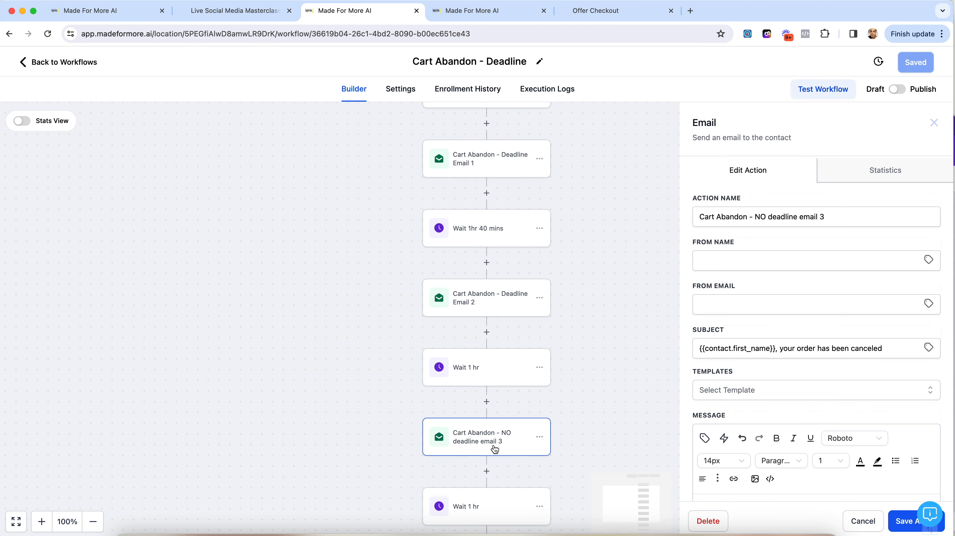
scroll(825, 437, "down", 5)
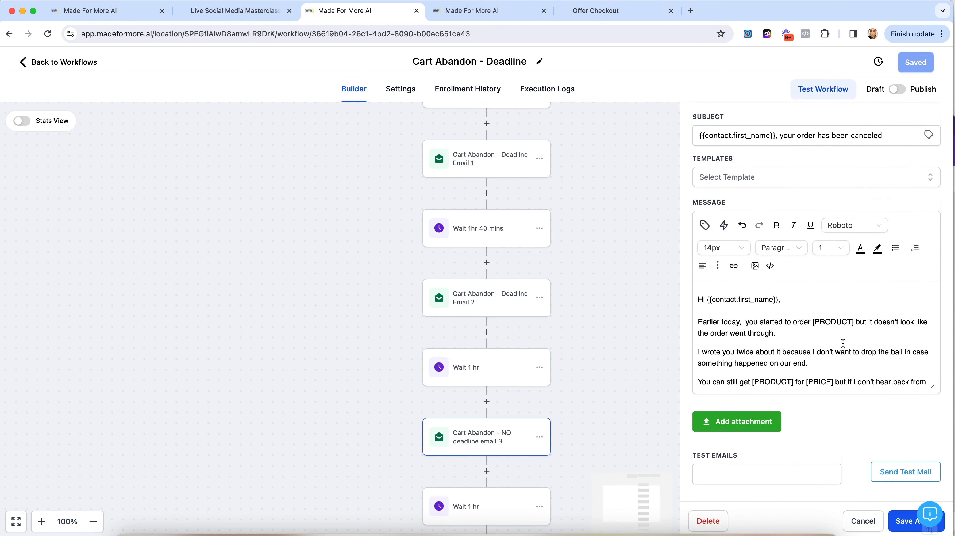
scroll(843, 344, "down", 5)
scroll(843, 343, "down", 5)
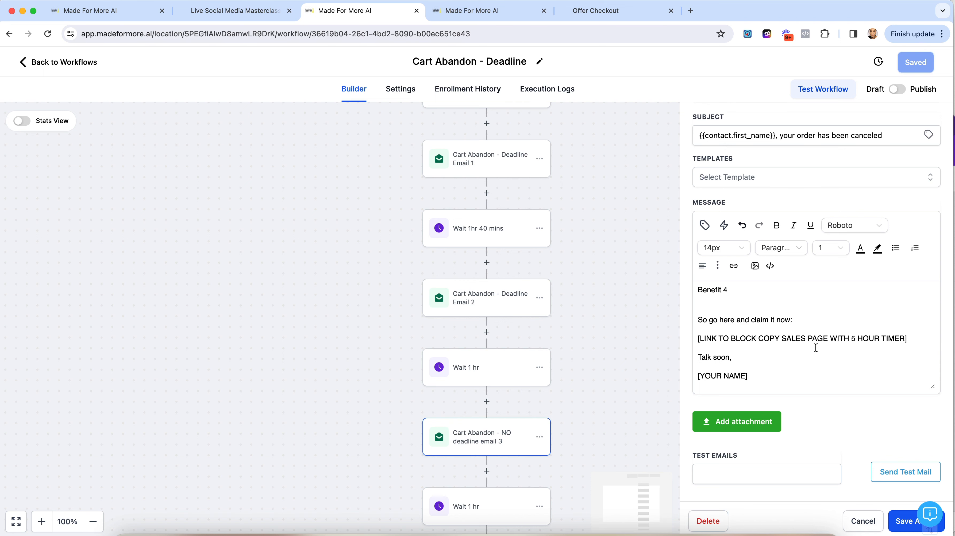
- Close the NO deadline email 3 action without saving and check the Wait 1 hr action that precedes Email 4
scroll(560, 383, "down", 3)
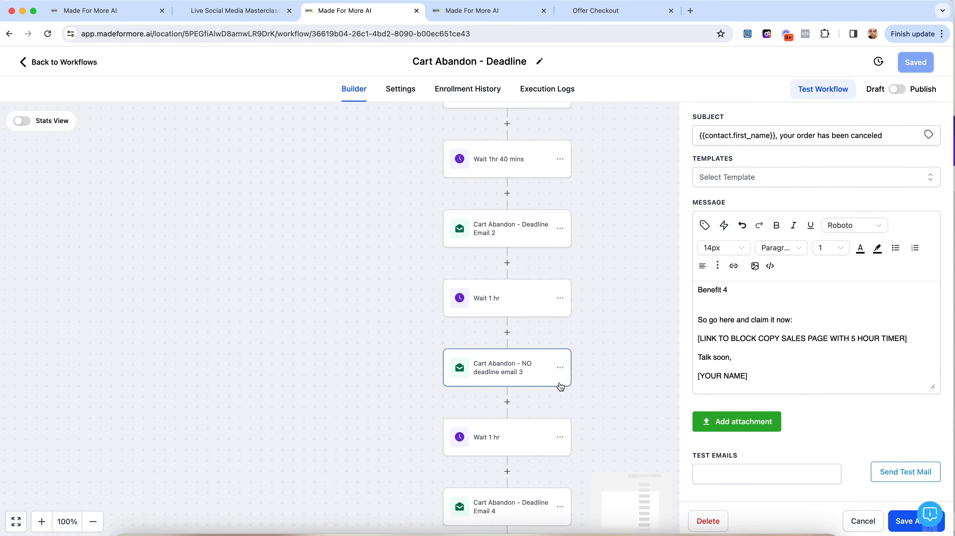
scroll(560, 384, "down", 4)
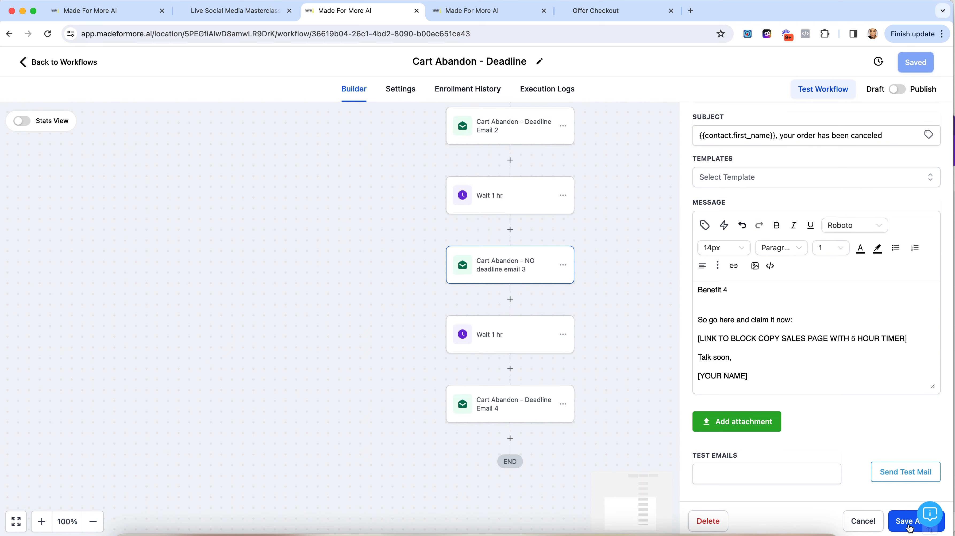
left_click(862, 519)
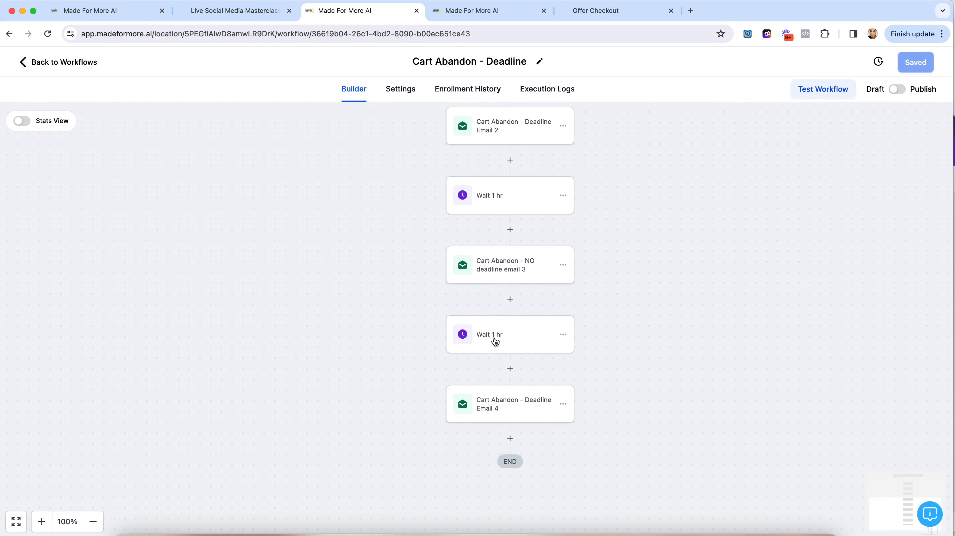
left_click(491, 338)
left_click(863, 520)
- Examine the subject and message of Cart Abandon - Deadline Email 4, view the Offer Checkout preview, and close the action without saving
left_click(491, 403)
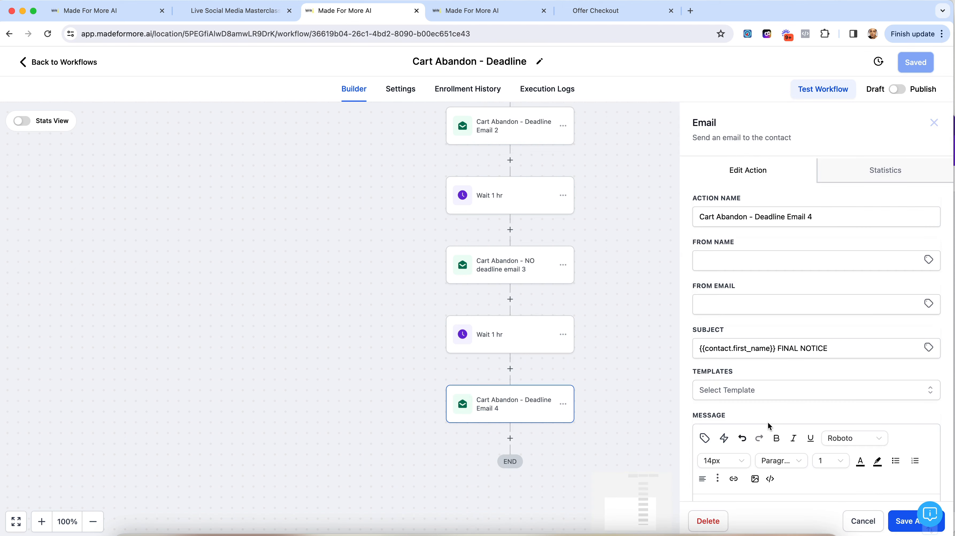
scroll(765, 422, "down", 6)
scroll(768, 421, "up", 1)
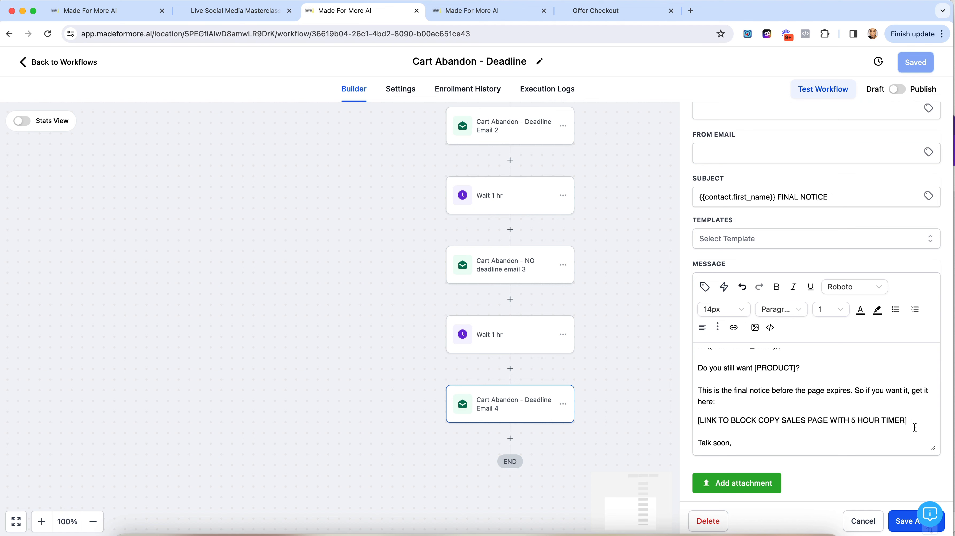
left_click(598, 13)
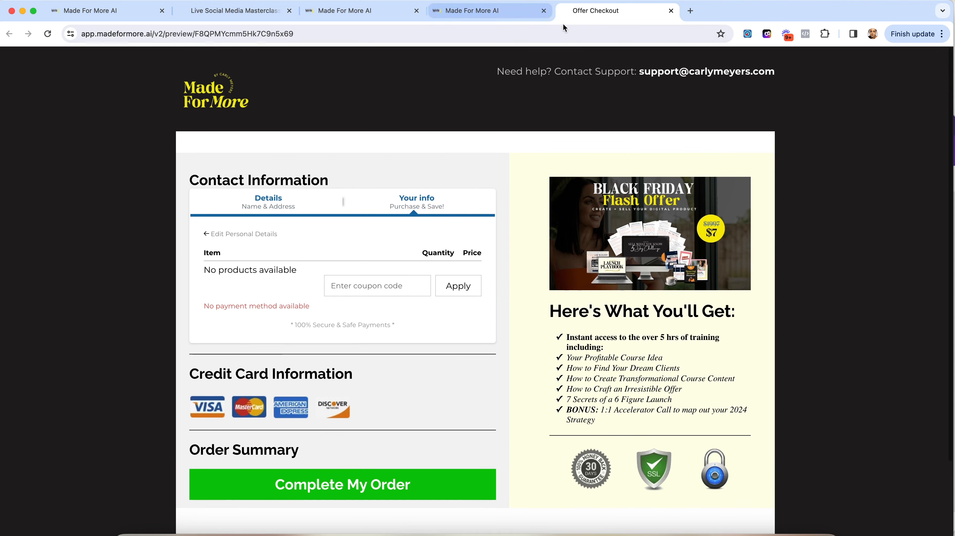
left_click(332, 12)
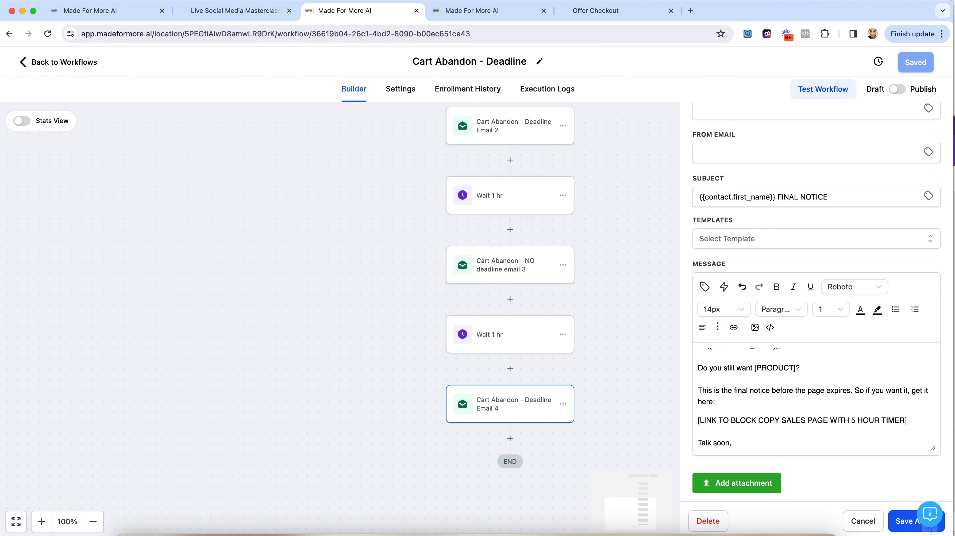
left_click(657, 407)
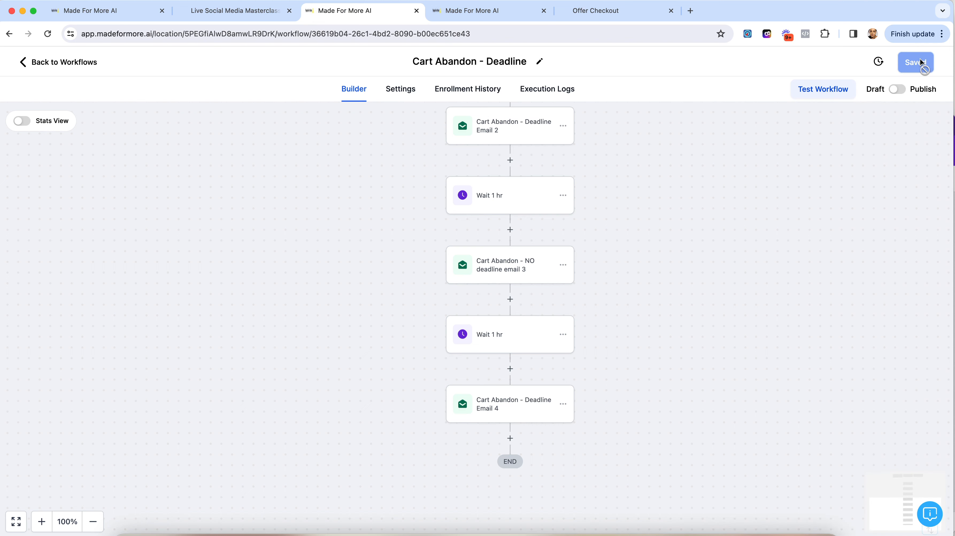
- Switch to the QUICK START: Low Ticket Course Sales Funnel and open its Checkout page for editing
scroll(654, 236, "up", 15)
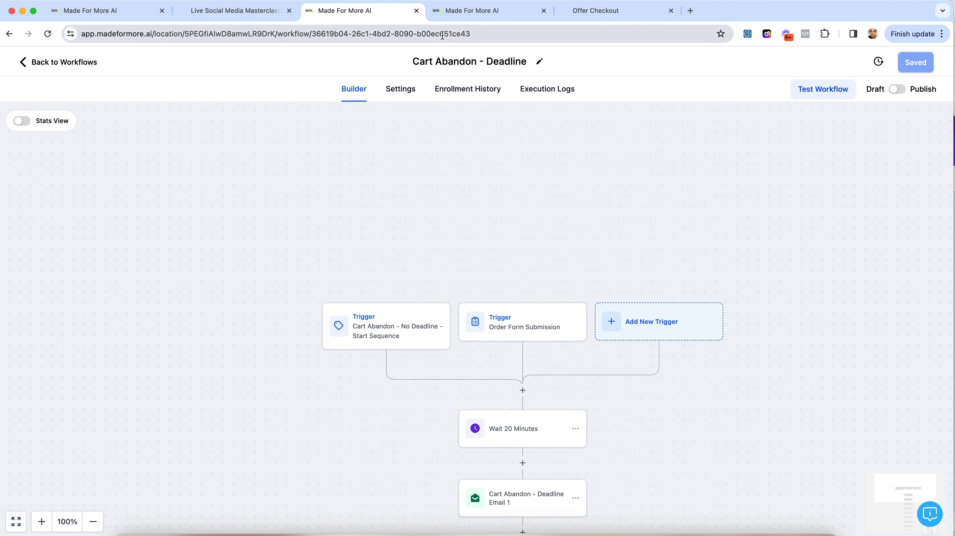
left_click(485, 10)
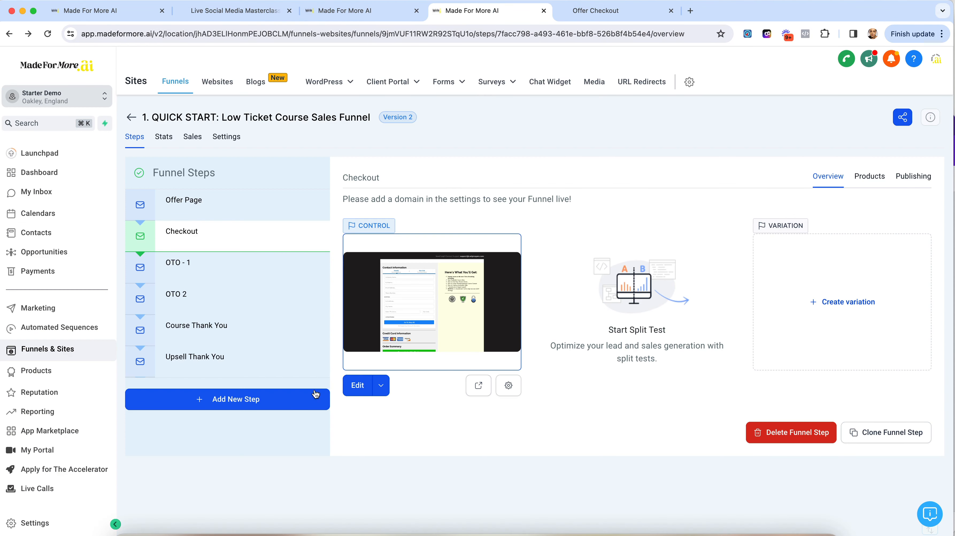
left_click(358, 385)
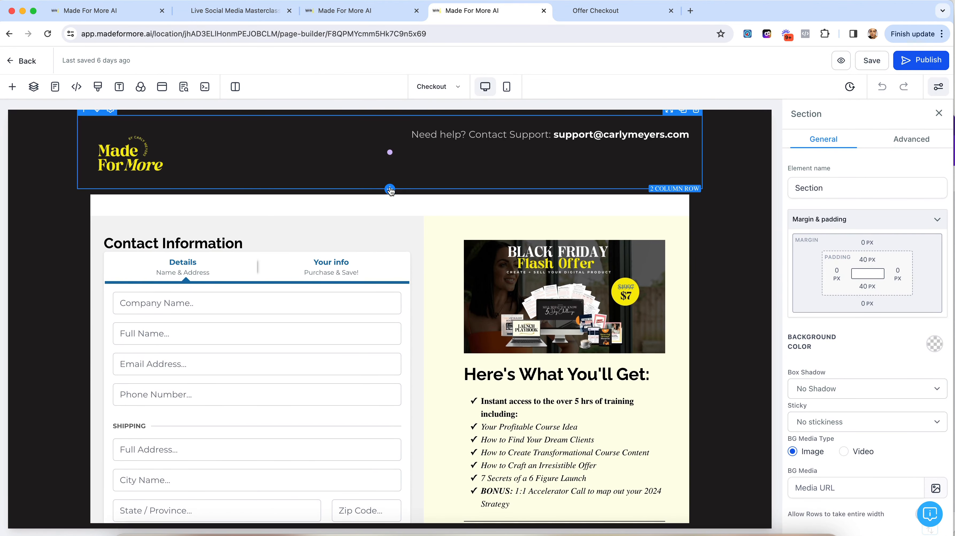
- Add a one-column row below the logo and support header, and insert a Countdown element in it
left_click(389, 189)
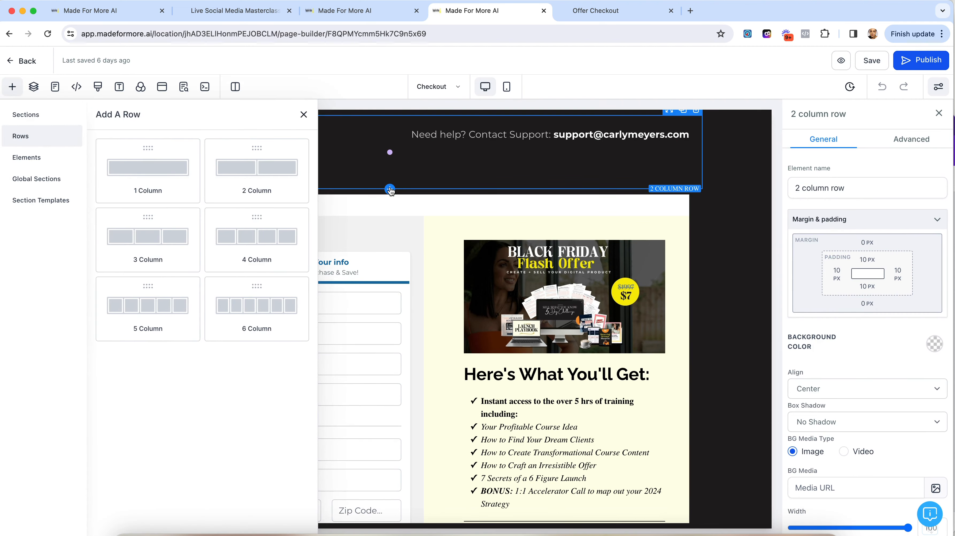
left_click(145, 171)
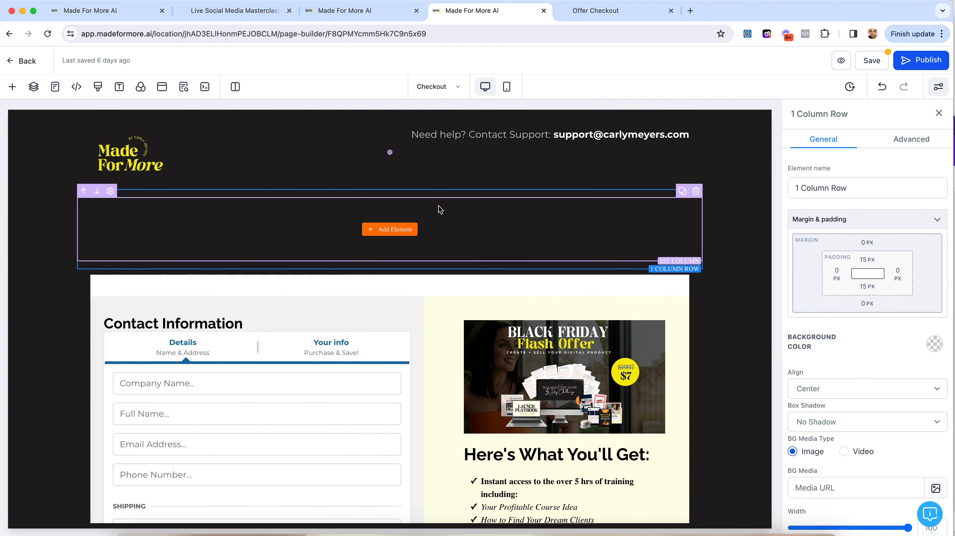
left_click(394, 230)
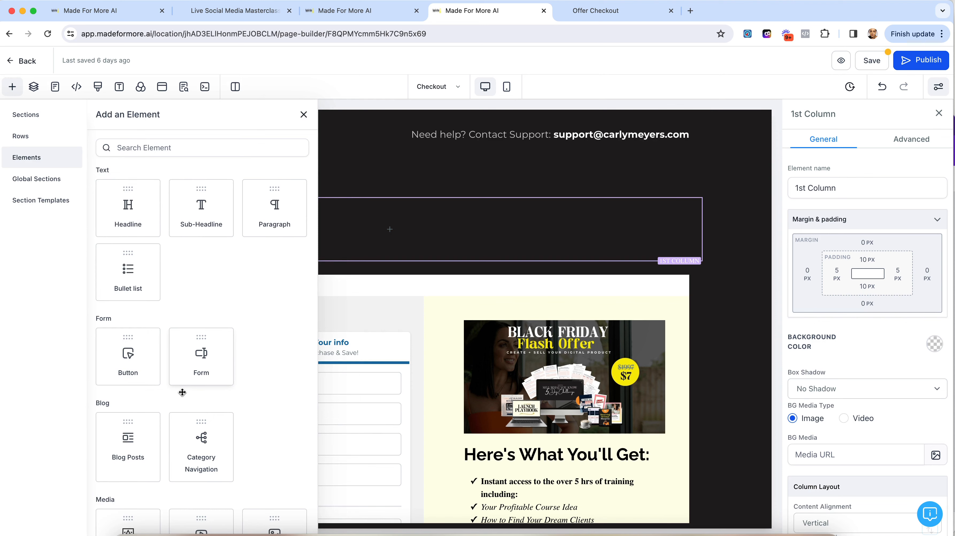
scroll(183, 392, "down", 5)
scroll(183, 392, "down", 10)
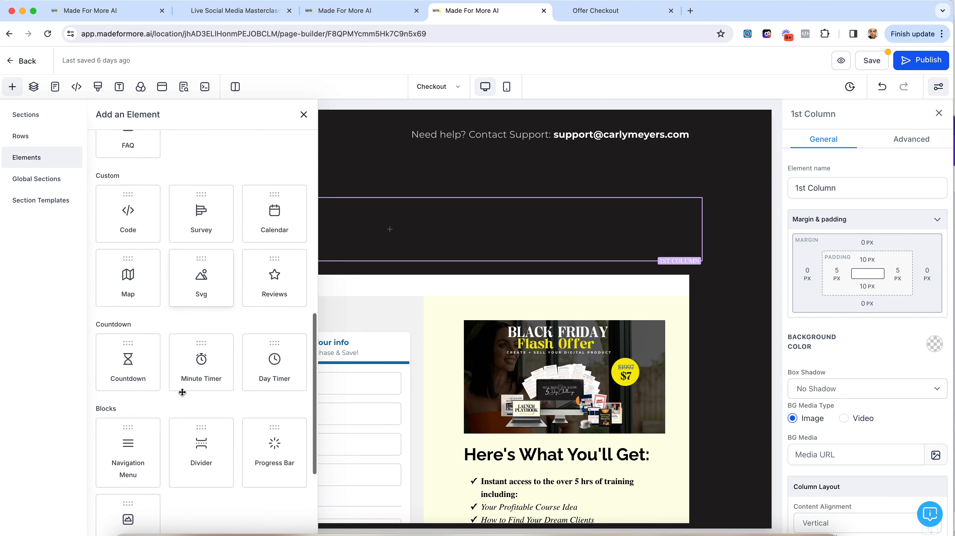
left_click(132, 280)
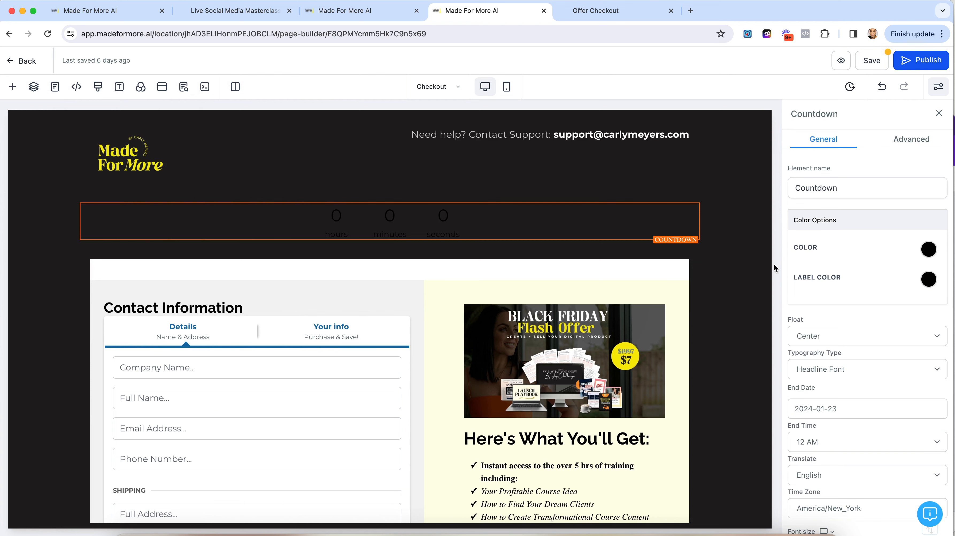
- Set the countdown's number color to white and its label color to light yellow
scroll(827, 347, "down", 3)
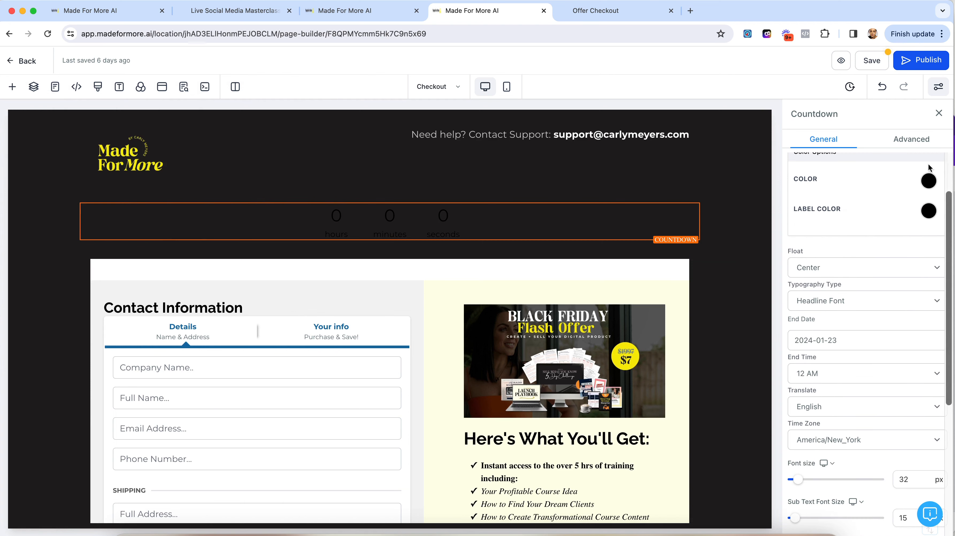
left_click(929, 181)
left_click(849, 205)
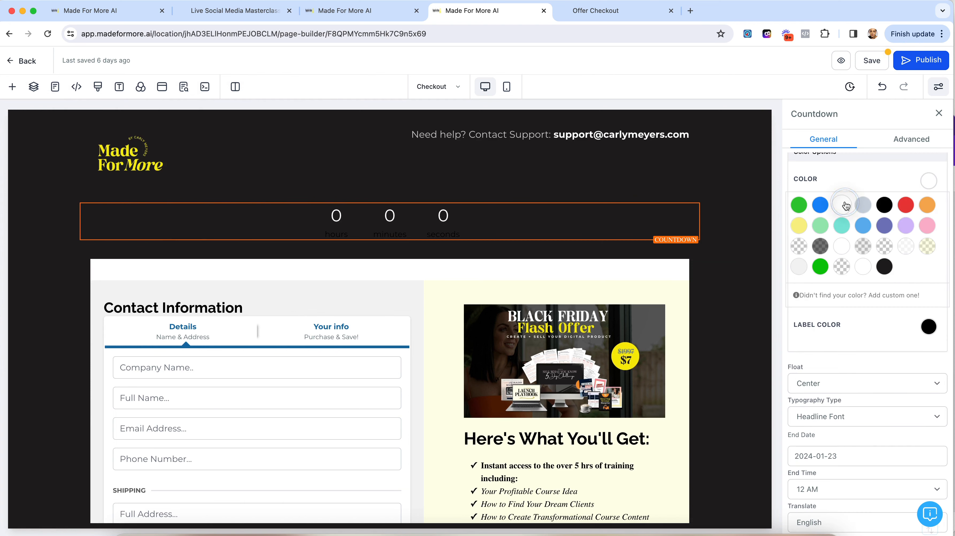
left_click(929, 327)
left_click(799, 372)
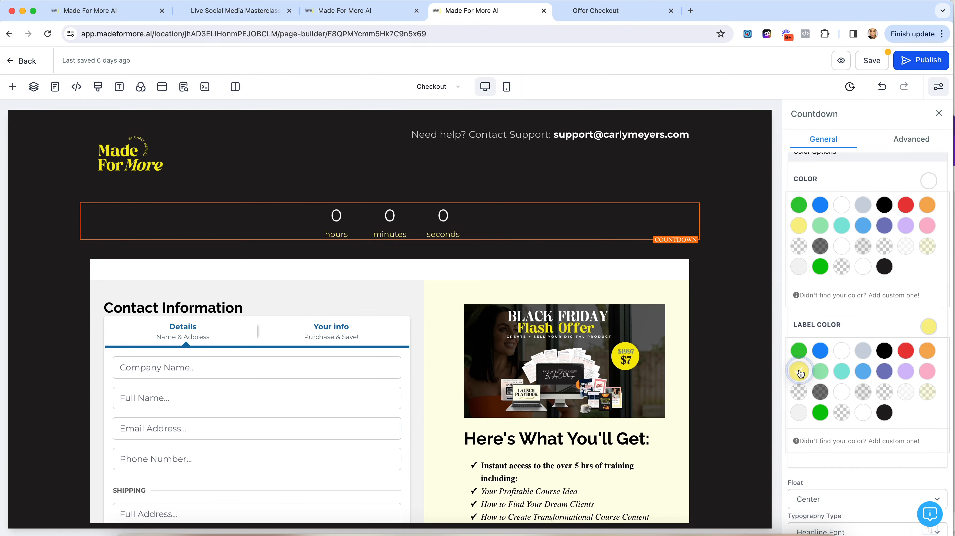
- Set the countdown's end date to 2024-01-28
scroll(832, 355, "down", 5)
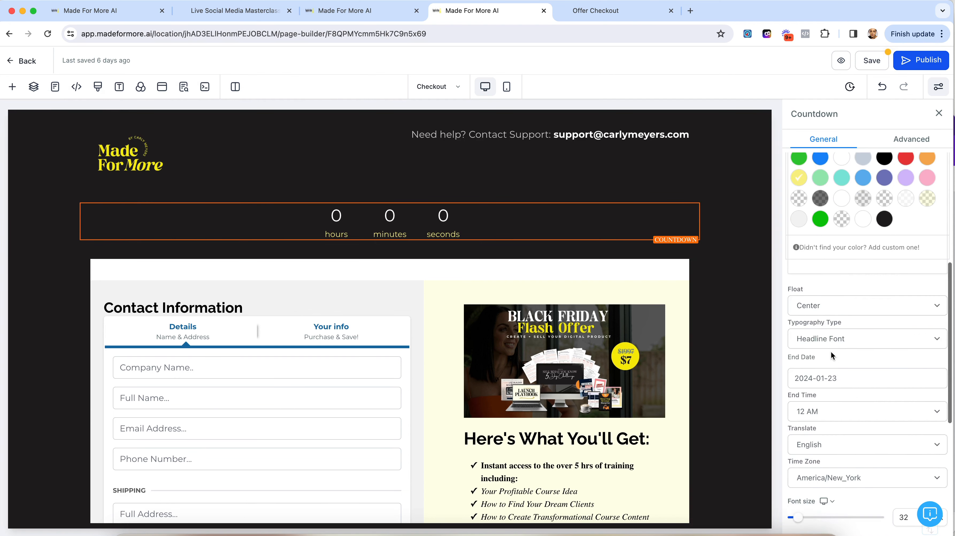
scroll(831, 355, "up", 4)
scroll(831, 354, "down", 6)
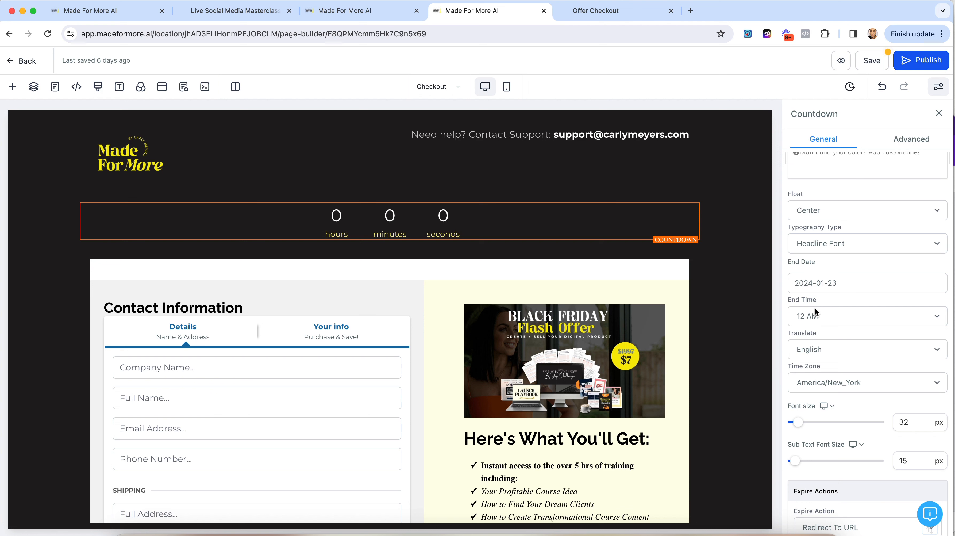
left_click(835, 282)
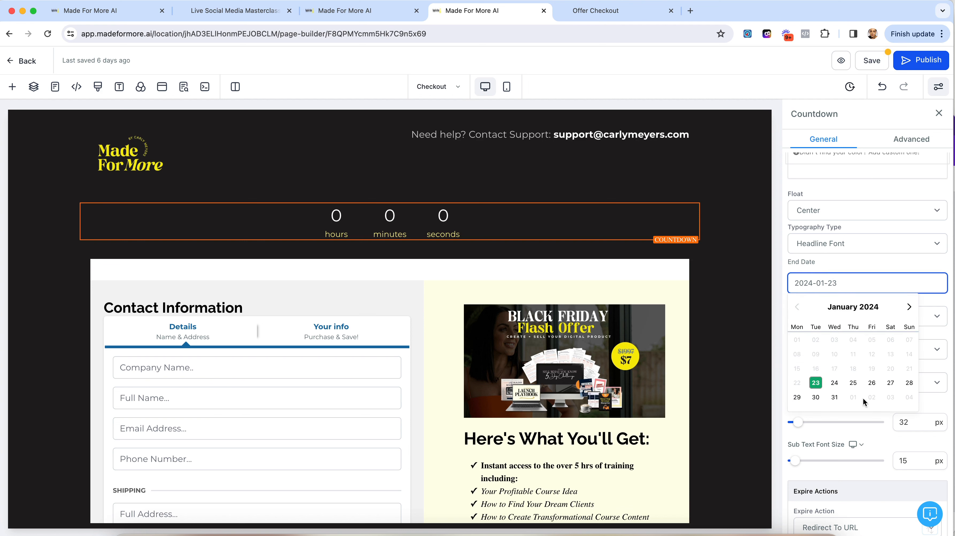
left_click(910, 382)
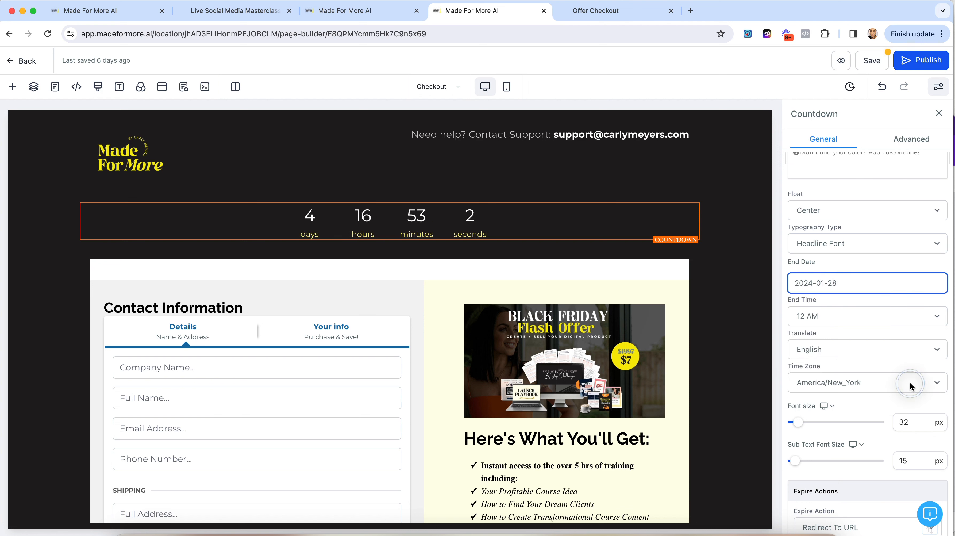
- Set a custom end time of 11:59 PM for the countdown
left_click(812, 317)
scroll(814, 356, "down", 5)
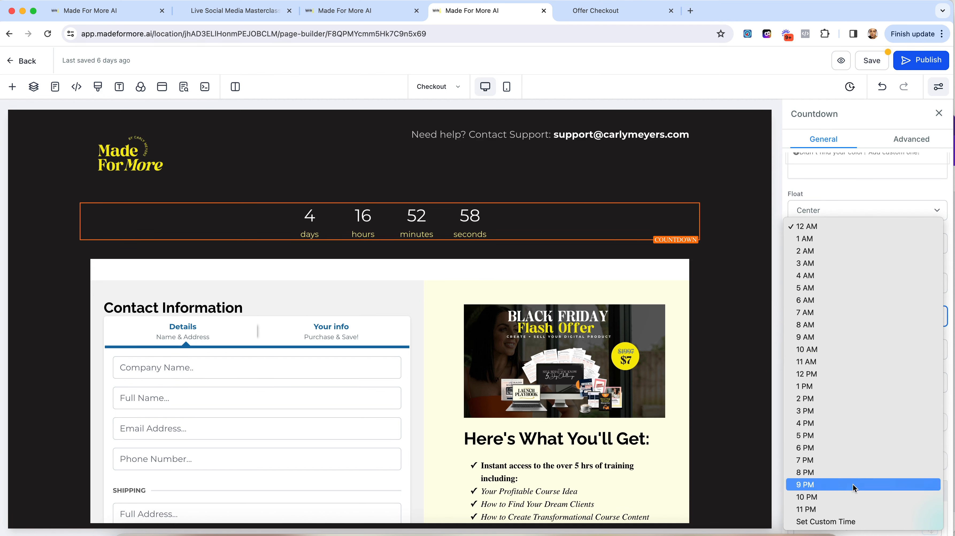
left_click(826, 522)
left_click(812, 364)
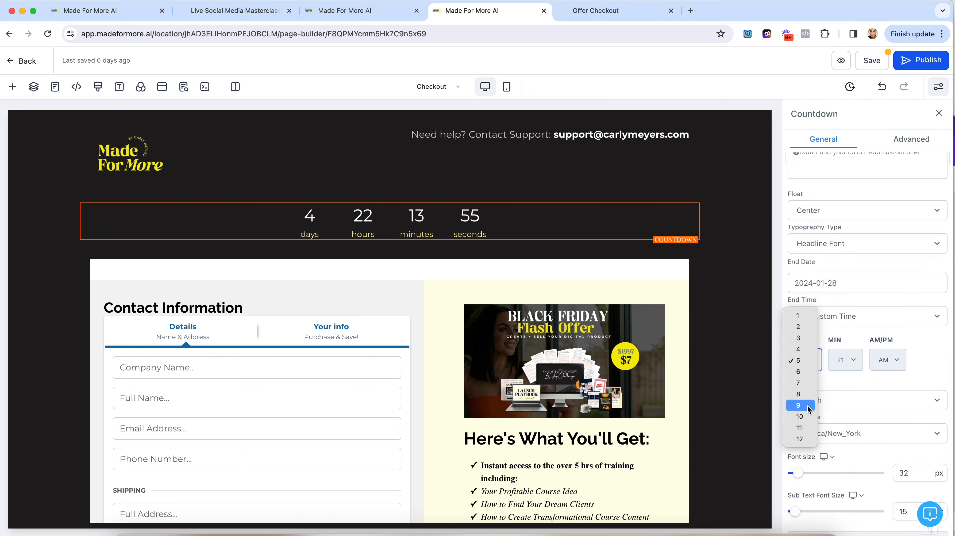
left_click(801, 428)
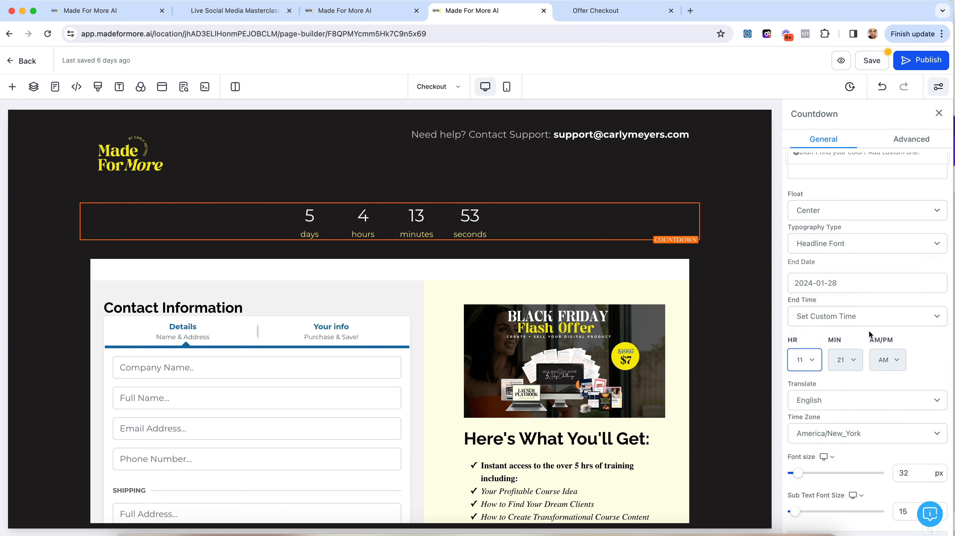
left_click(855, 362)
scroll(841, 482, "down", 4)
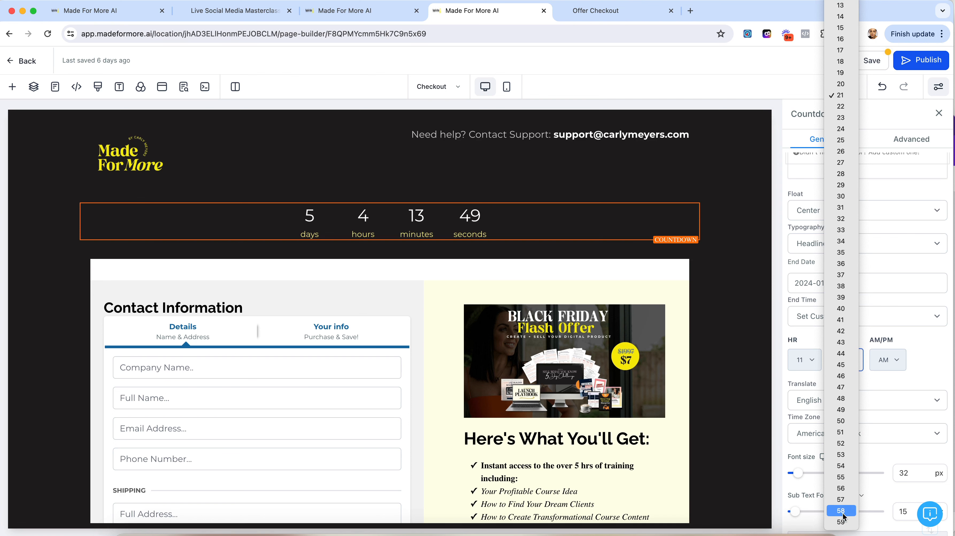
left_click(842, 522)
left_click(899, 364)
left_click(888, 371)
- Set the countdown's time zone to US/Mountain and enlarge its font size to 68 px
scroll(941, 362, "down", 2)
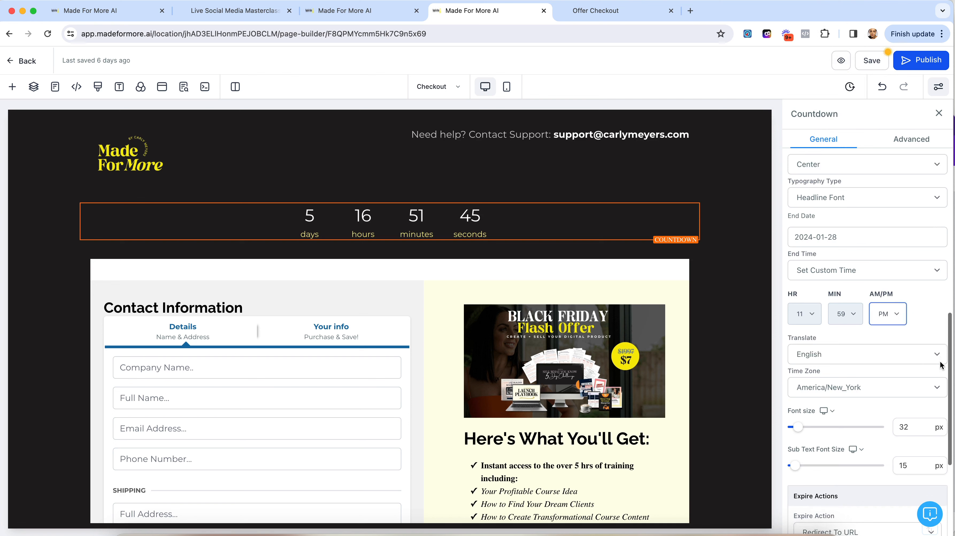
left_click(852, 387)
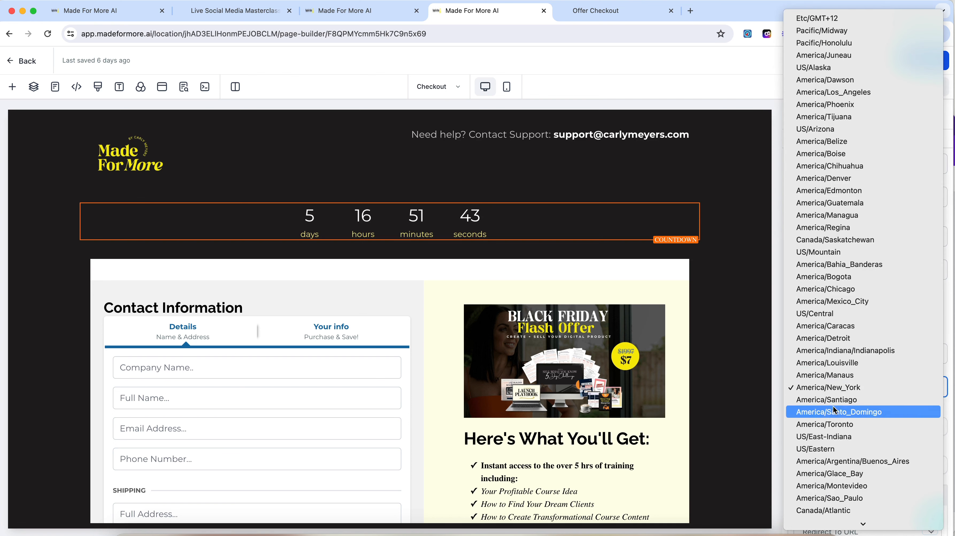
left_click(827, 252)
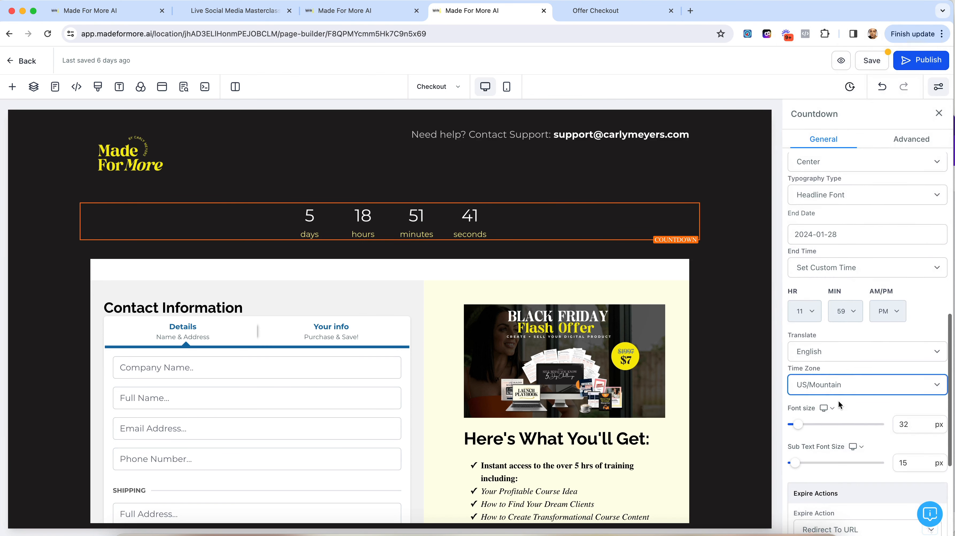
scroll(839, 404, "down", 2)
mouse_move(797, 372)
left_mouse_down()
mouse_move(817, 374)
mouse_move(804, 372)
left_mouse_up()
scroll(879, 428, "down", 3)
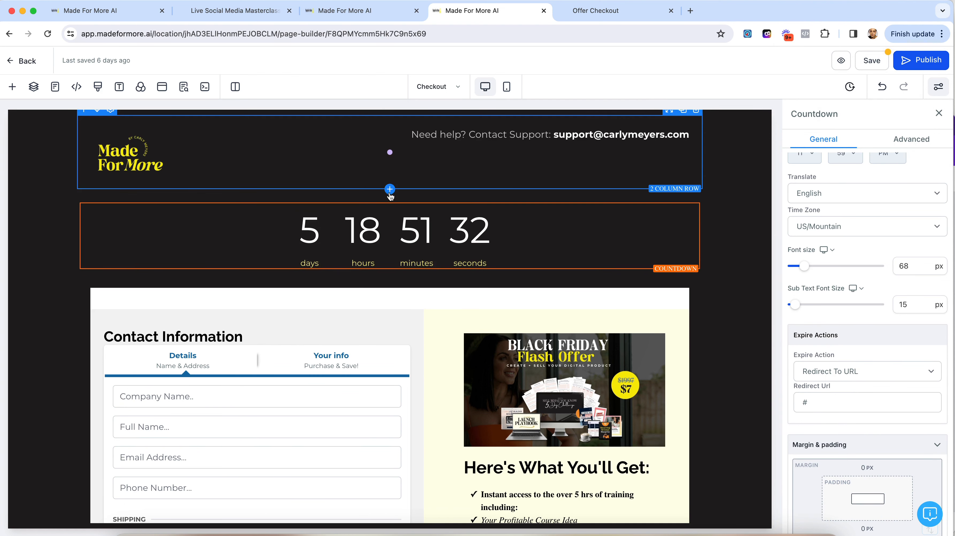
- Insert another one-column row between the header and the countdown, and add a Sub-Headline element to it
left_click(390, 196)
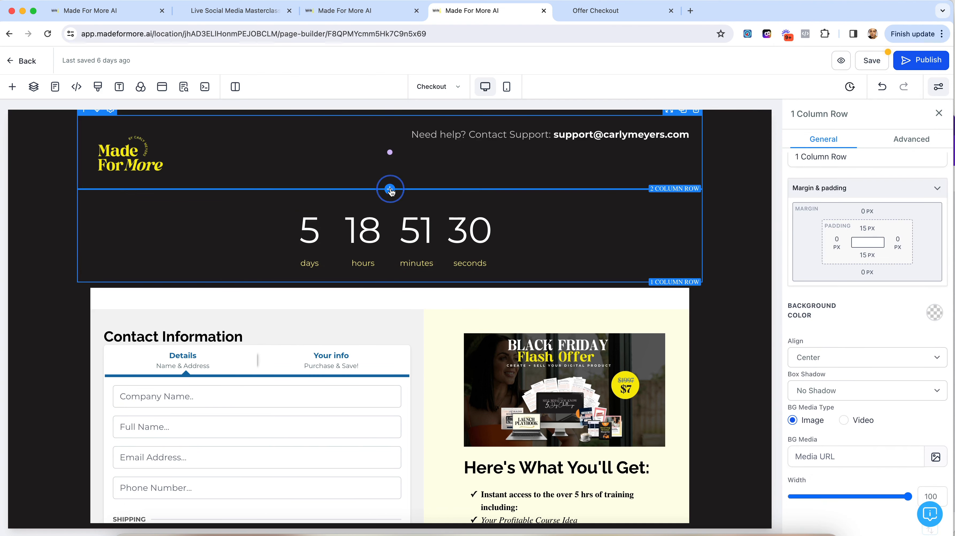
left_click(390, 189)
left_click_drag(158, 172, 389, 228)
left_click(393, 229)
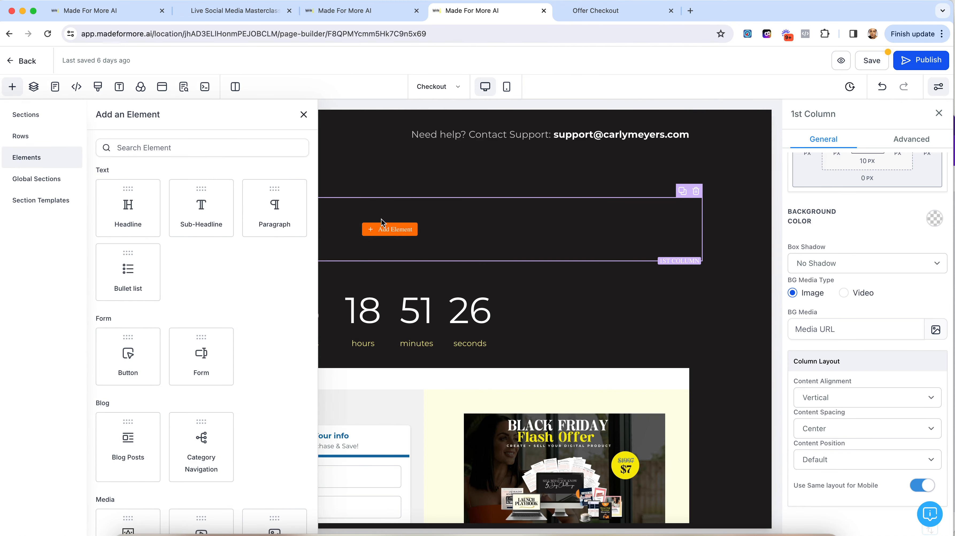
left_click(187, 207)
- Replace the sub-headline's placeholder text with "Hurry!! Offer expires soon...." and set its text color to white
left_click(416, 211)
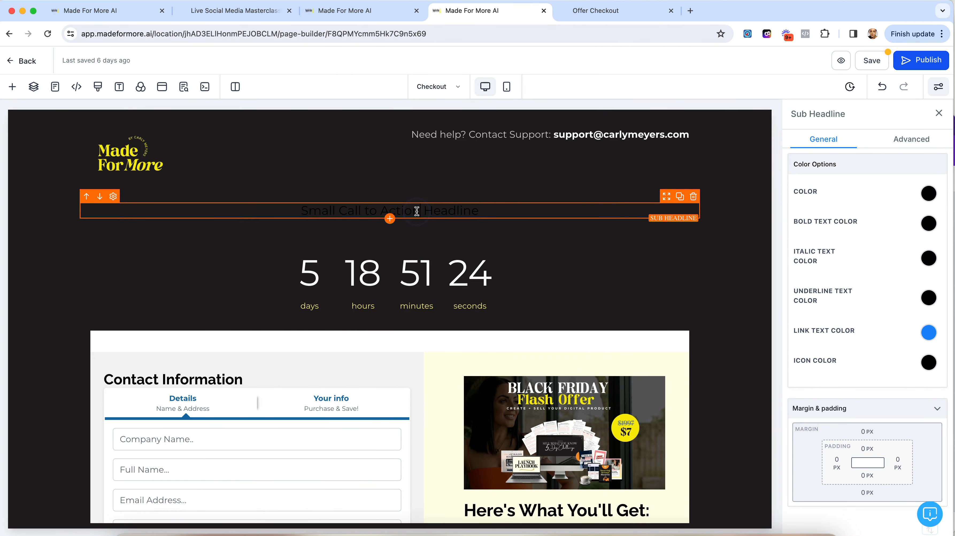
key("ctrl+a")
key("BackSpace")
left_click(927, 194)
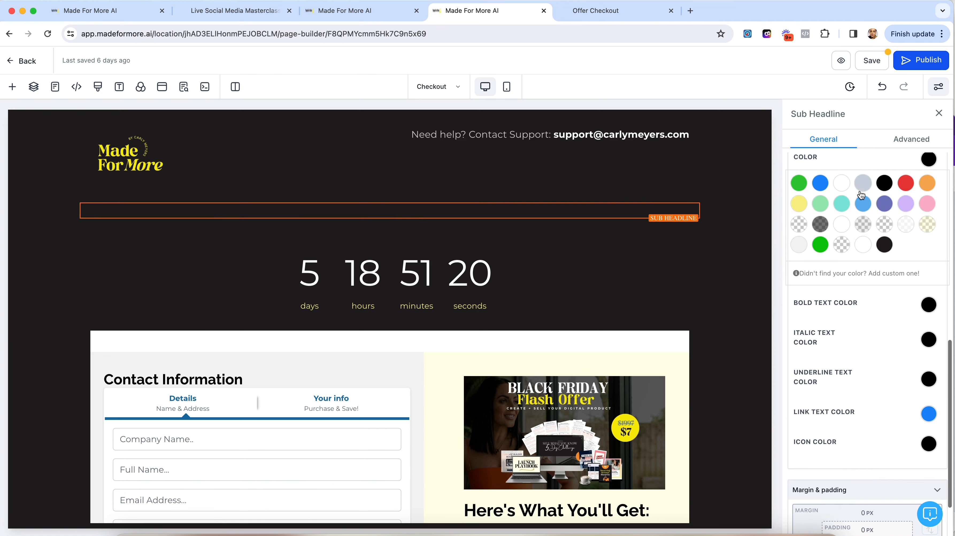
left_click(862, 248)
left_click(420, 209)
type("Hurry!! O")
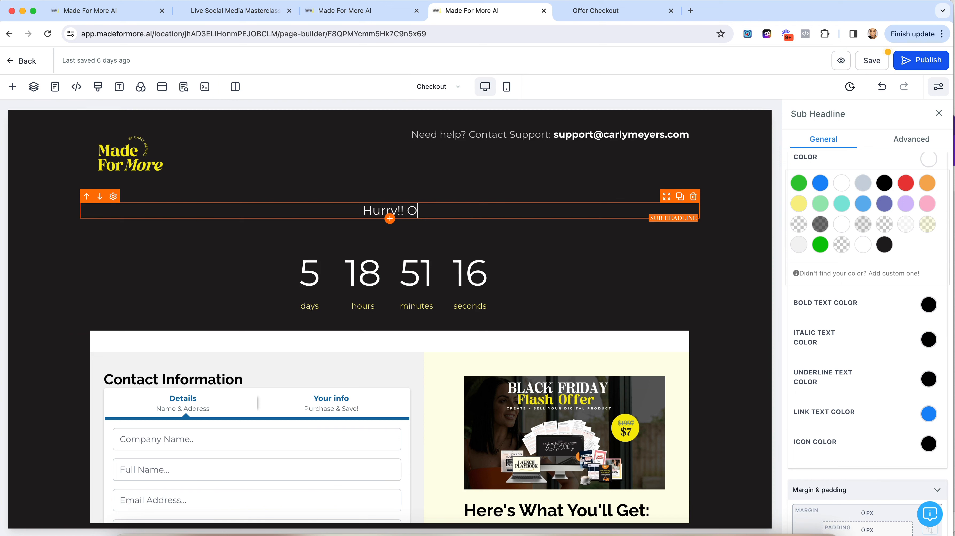
type("ffer expire")
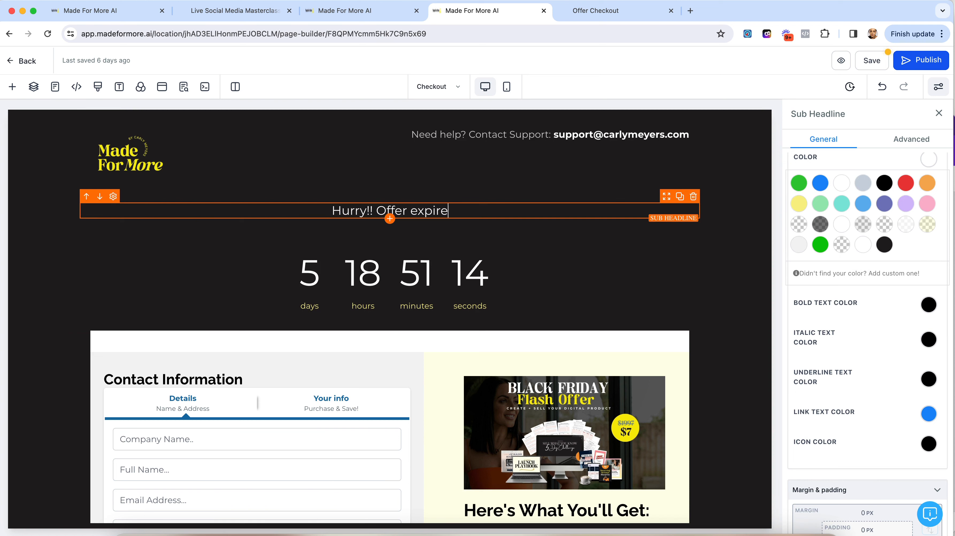
type("s soon....")
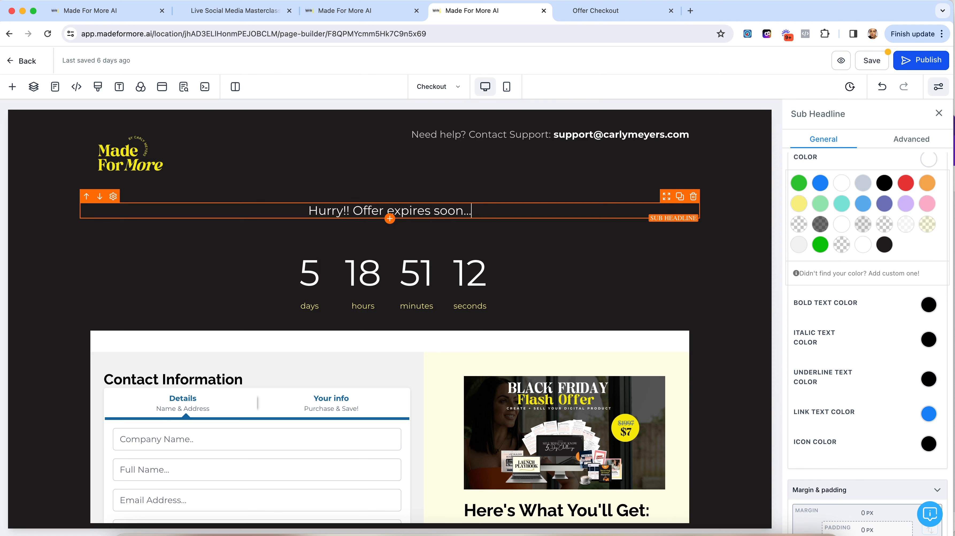
- Set the countdown's top margin to -50 px and reduce its font size to 31 px
left_click(578, 265)
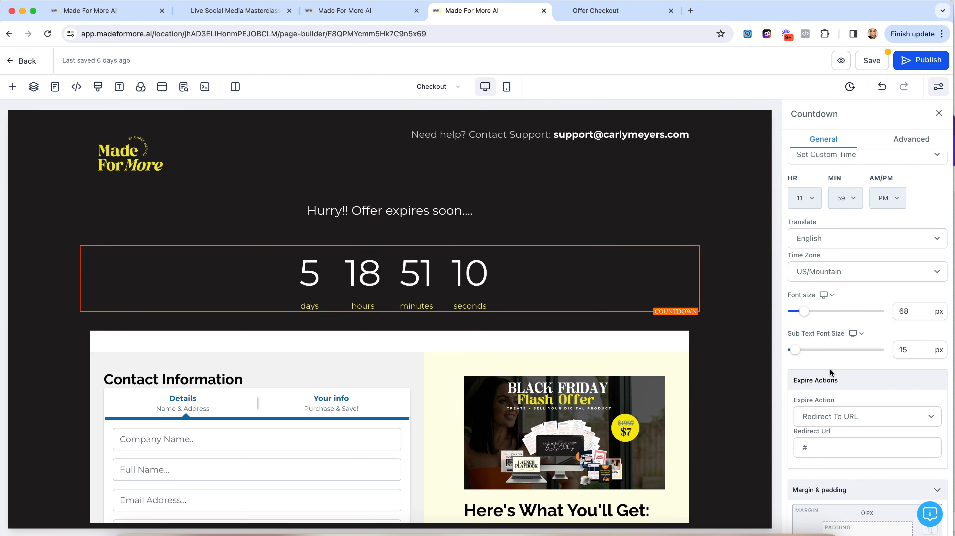
scroll(863, 380, "down", 3)
left_click(863, 432)
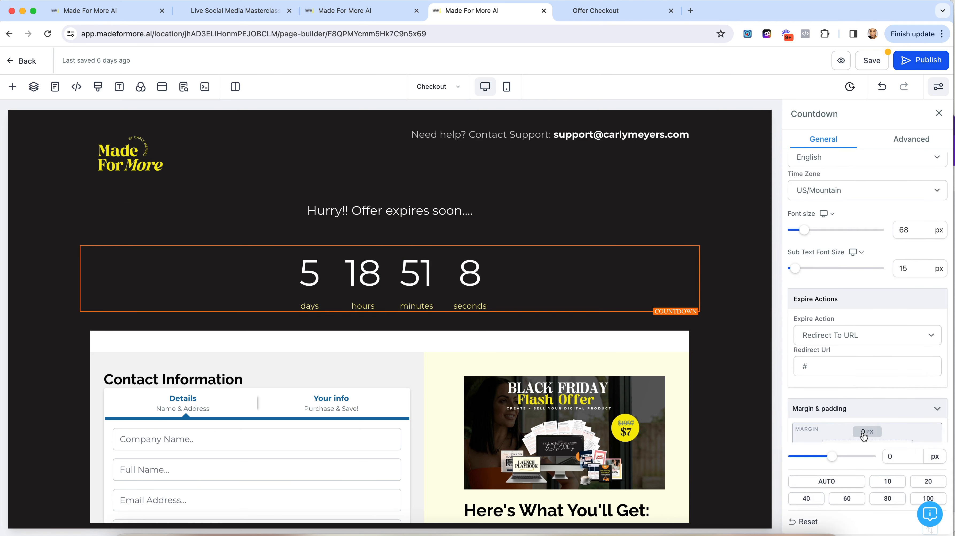
left_click_drag(833, 455, 772, 453)
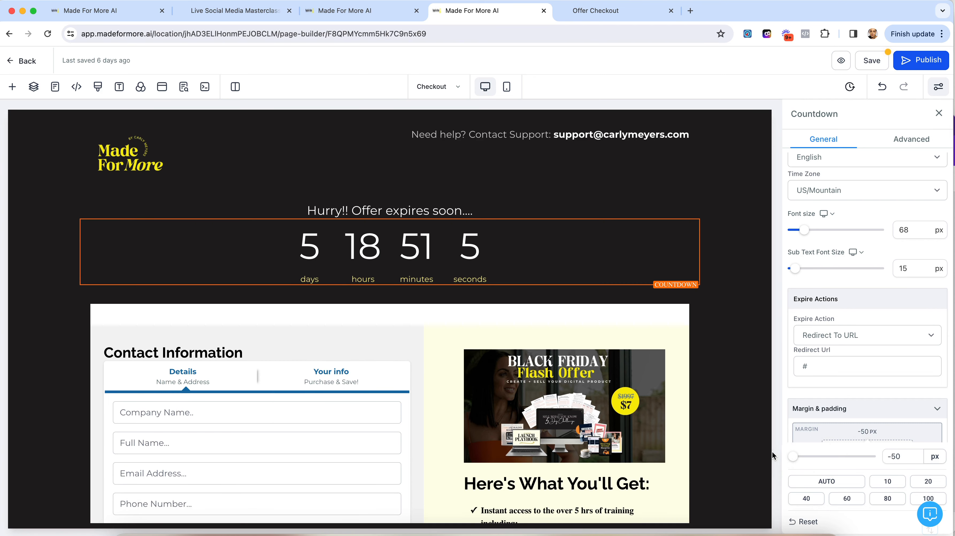
left_click(759, 426)
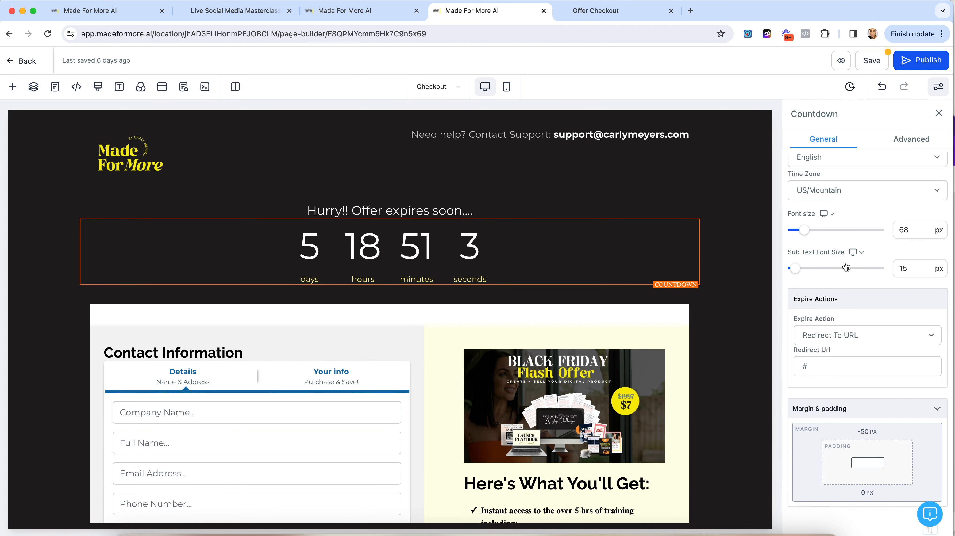
left_click_drag(804, 230, 799, 233)
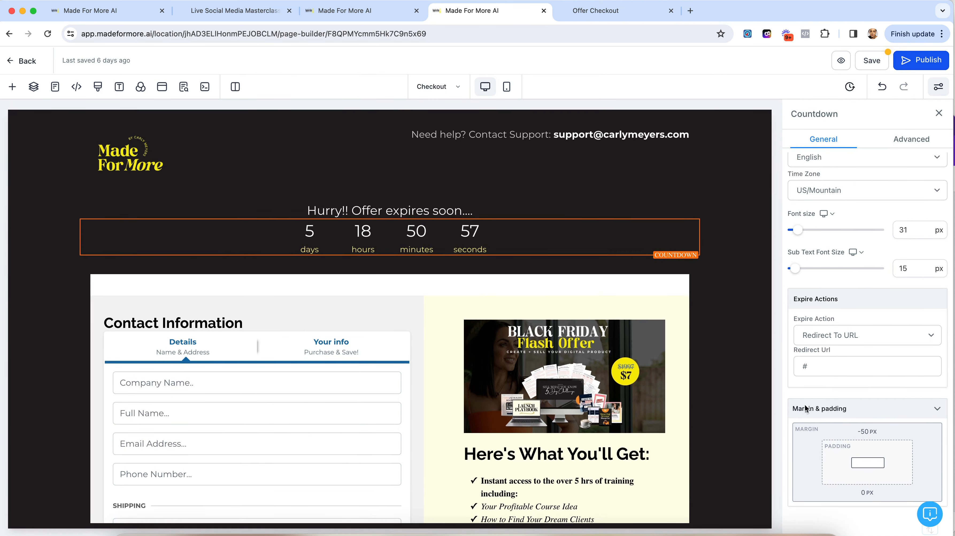
left_click(816, 366)
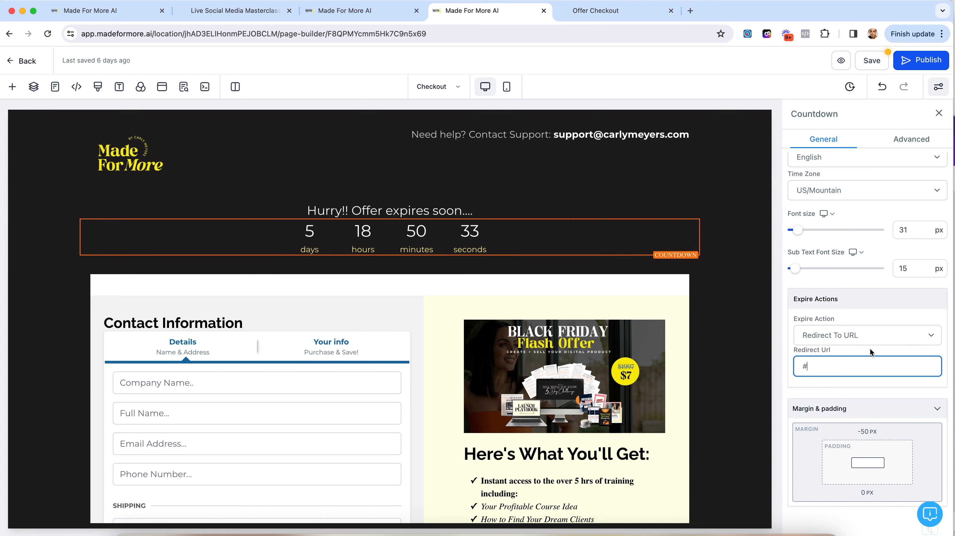
left_click(875, 336)
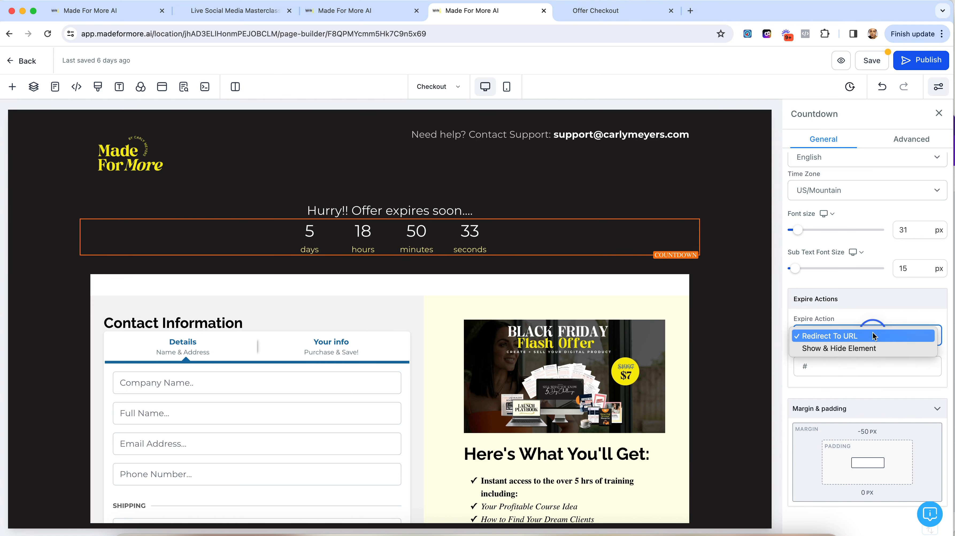
left_click(866, 348)
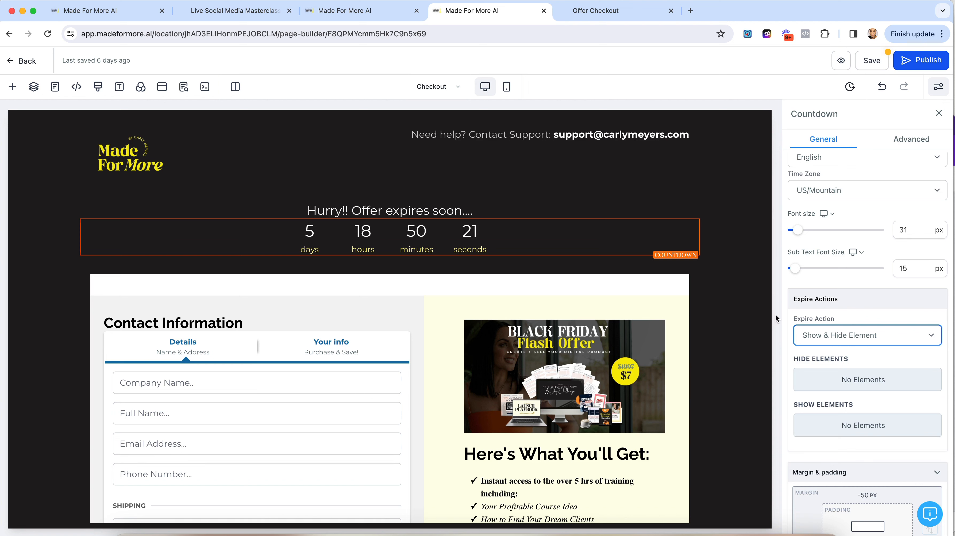
left_click(881, 338)
left_click(863, 345)
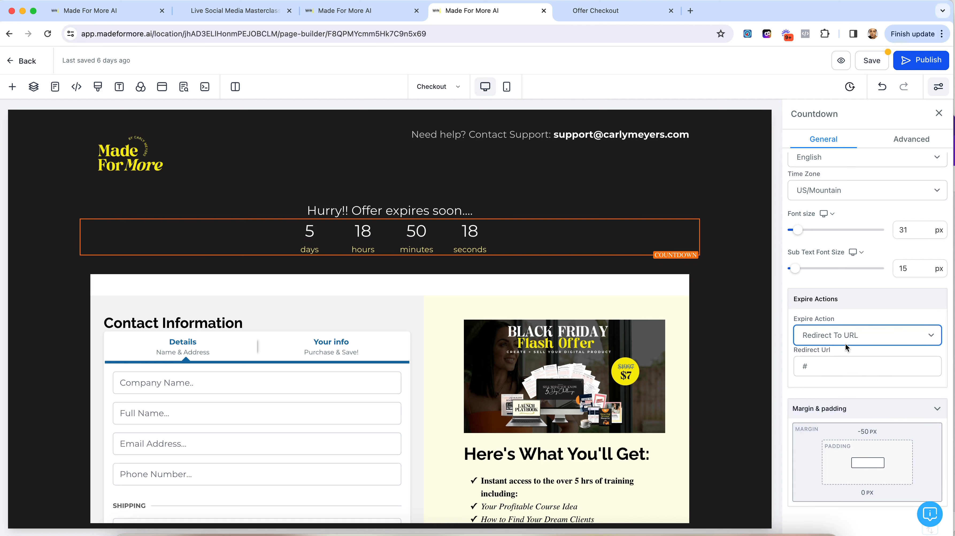
left_click(821, 367)
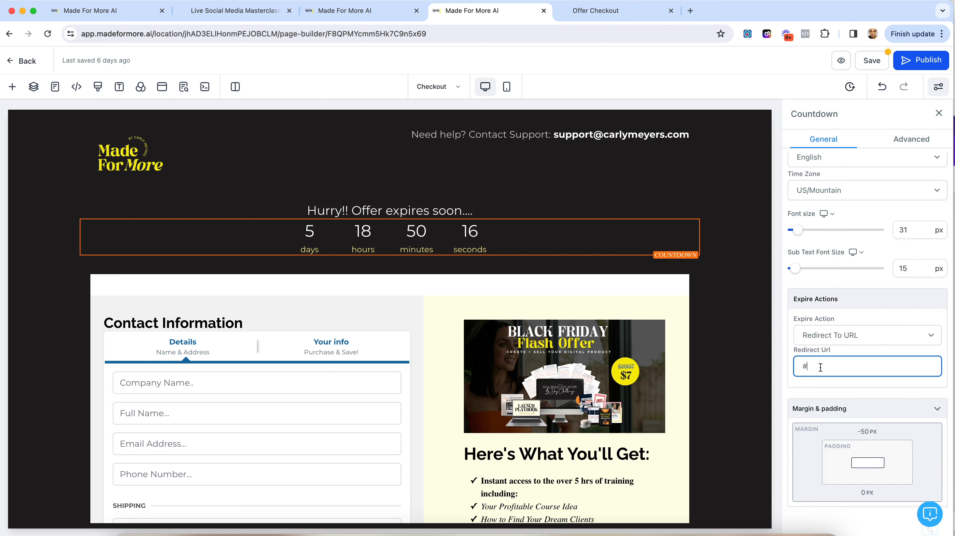
- Set the countdown's expire action to Show & Hide Element and choose the header's Headline as the element to hide
left_click(870, 334)
left_click(862, 348)
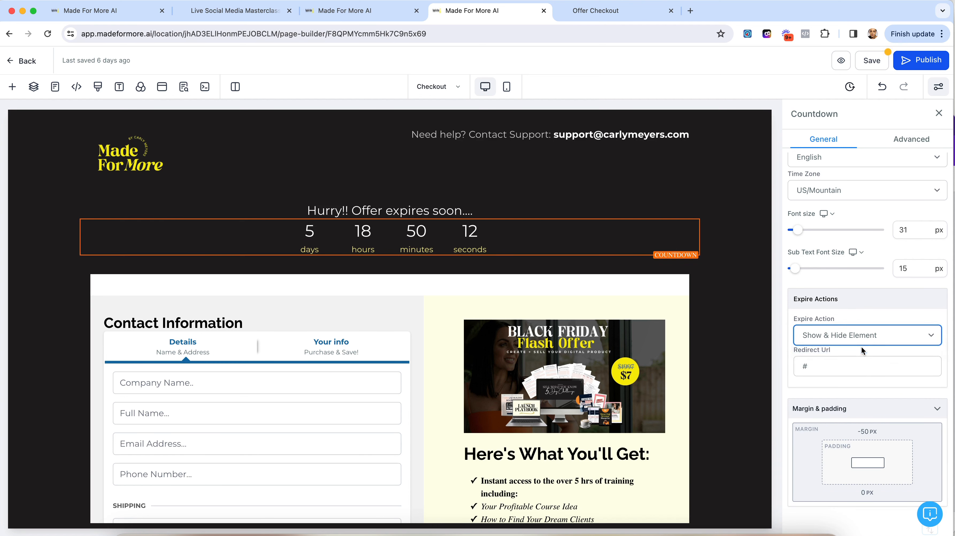
left_click(859, 380)
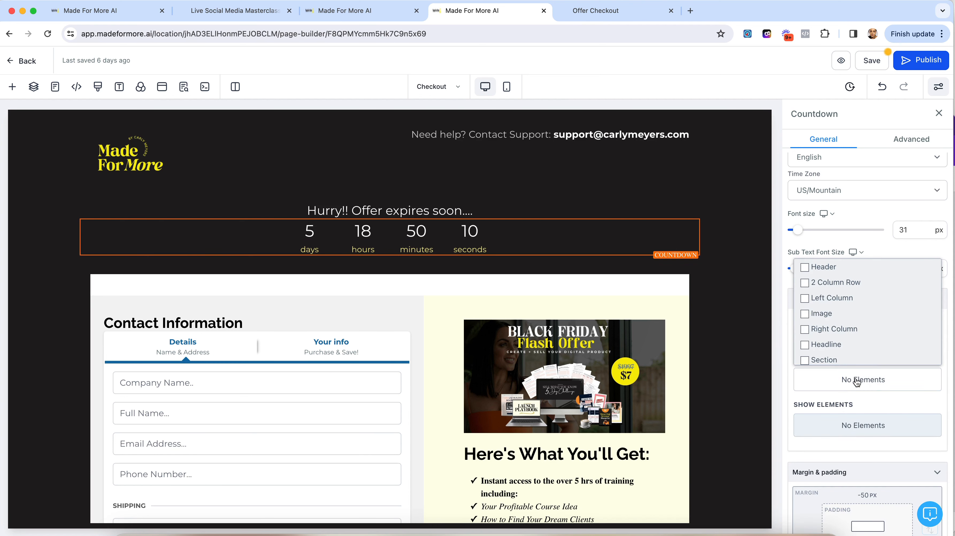
scroll(841, 298, "up", 1)
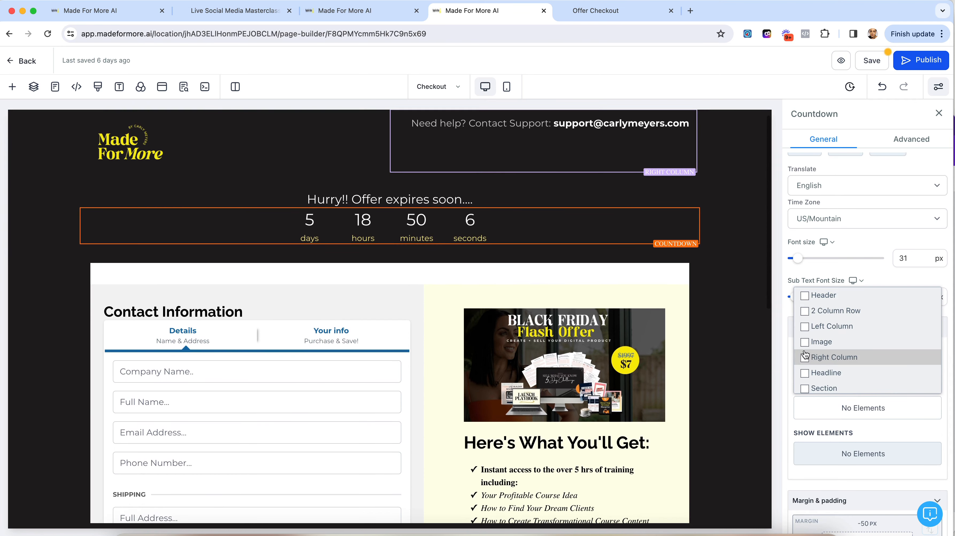
left_click(805, 373)
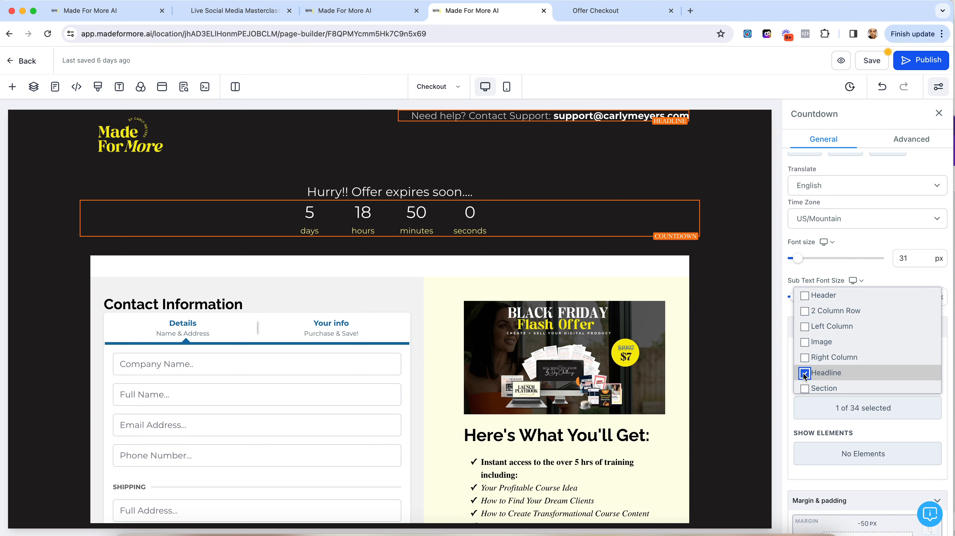
left_click(743, 265)
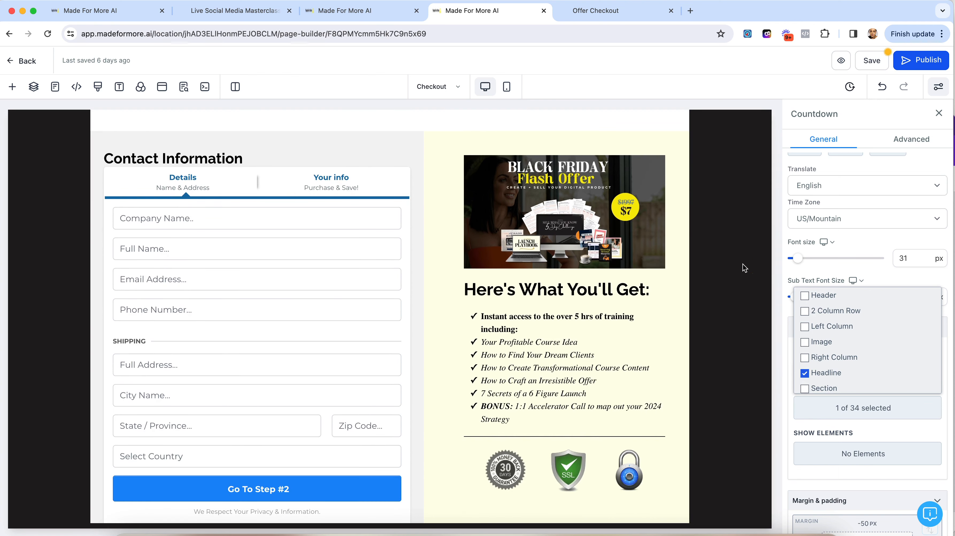
scroll(840, 339, "down", 5)
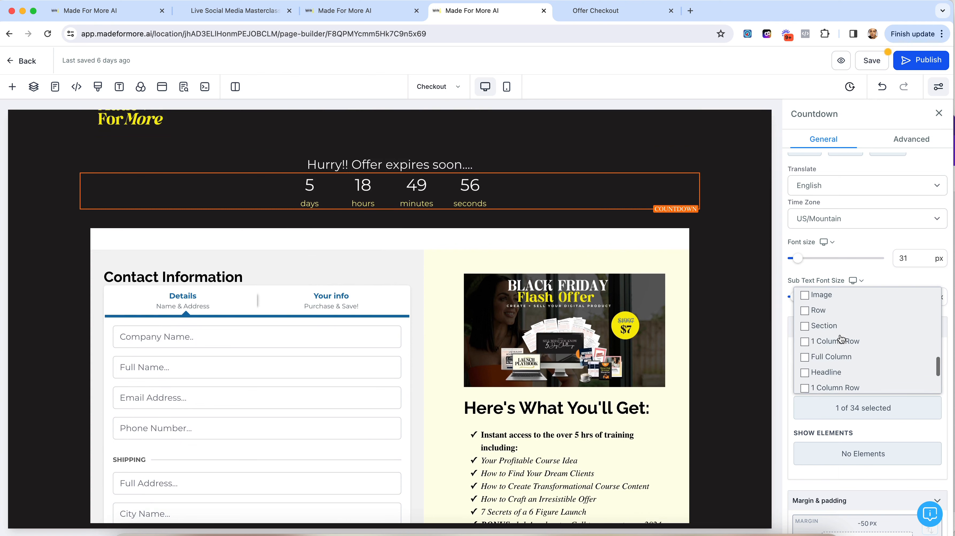
scroll(841, 339, "up", 10)
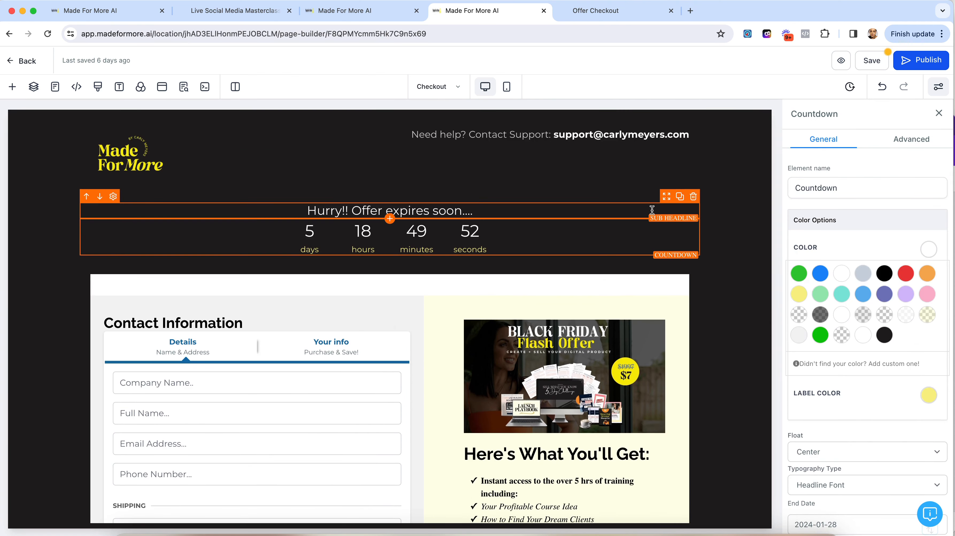
- Move the sub-headline and the countdown into the header's right column beneath the contact support line
mouse_move(667, 196)
left_mouse_down()
mouse_move(662, 172)
mouse_move(663, 184)
left_mouse_up()
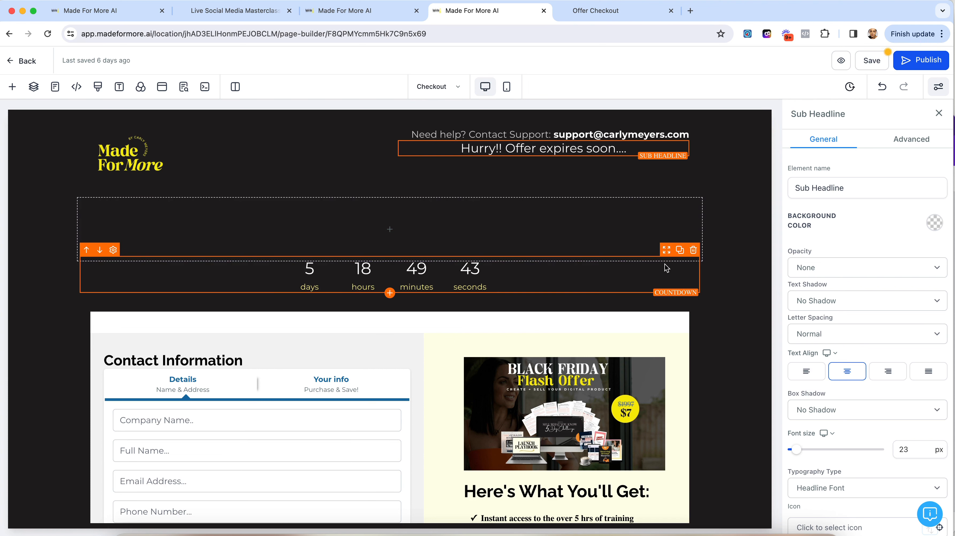
left_click_drag(665, 264, 663, 257)
left_click_drag(700, 190, 656, 126)
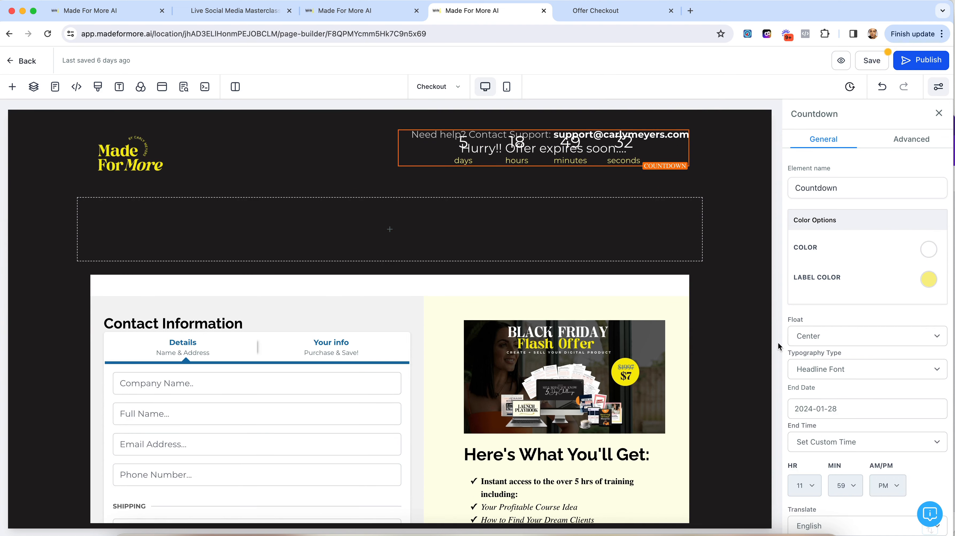
- Increase the countdown's top margin so it sits below the sub-headline without overlapping the header text
scroll(761, 394, "down", 2)
scroll(896, 419, "down", 10)
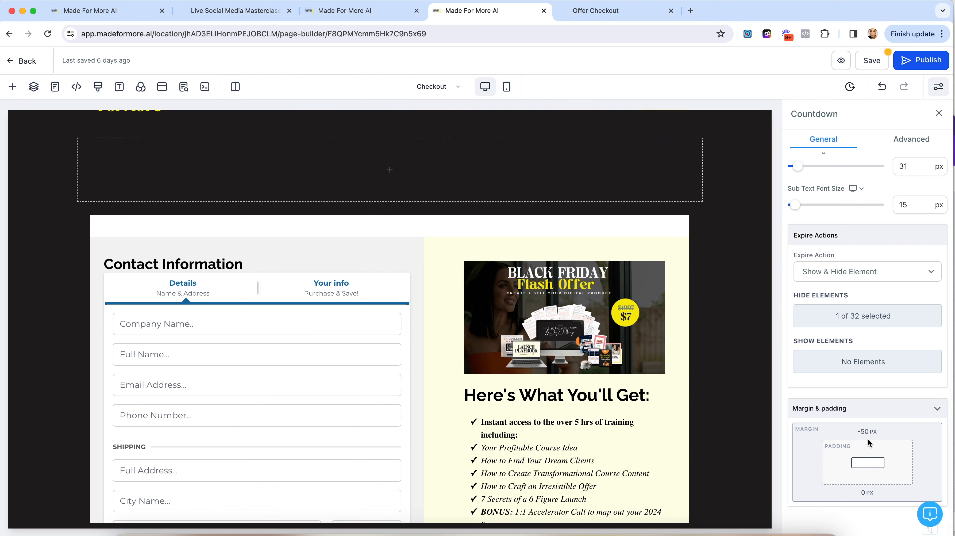
left_click(865, 431)
left_click_drag(793, 455, 837, 455)
left_click(744, 177)
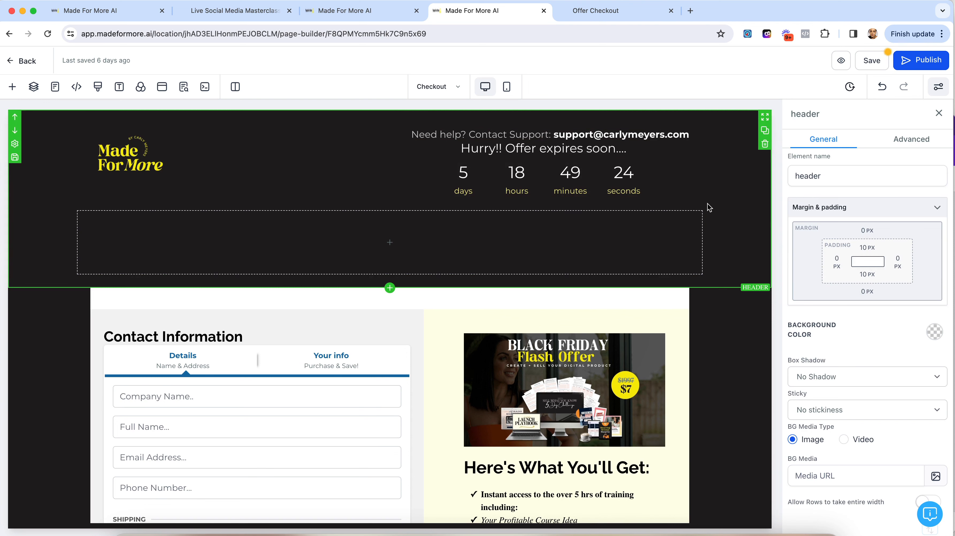
- Delete the empty row beneath the header's logo and countdown, and look over the checkout page
left_click(696, 205)
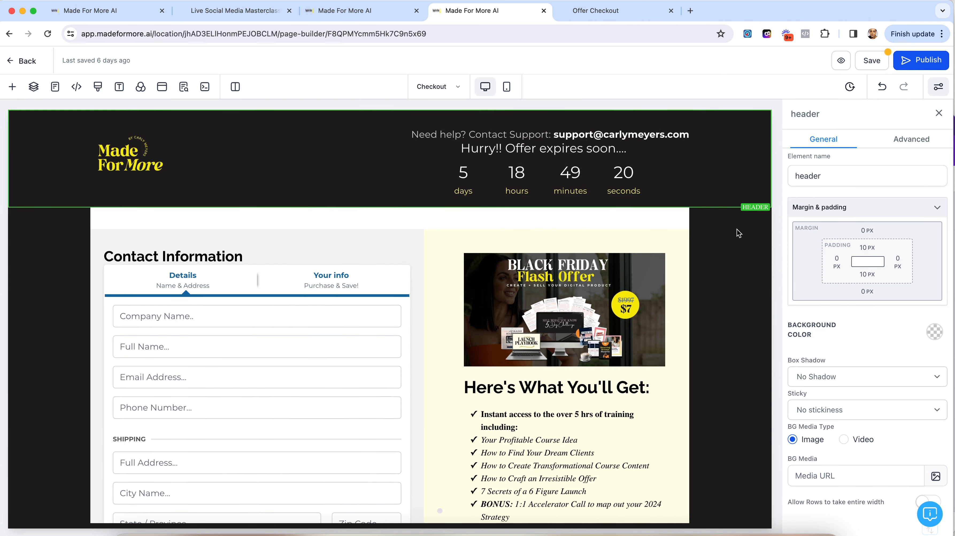
scroll(608, 417, "down", 10)
scroll(608, 417, "up", 10)
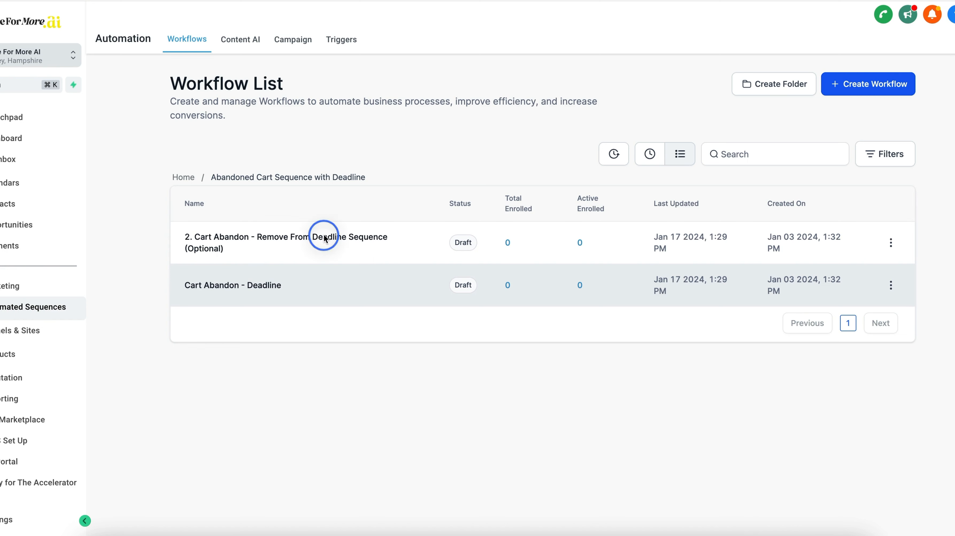
- Open the "2. Cart Abandon - Remove From Deadline Sequence (Optional)" workflow, review its Cart Abandoned - Purchased tag trigger, and save the trigger
left_click(302, 237)
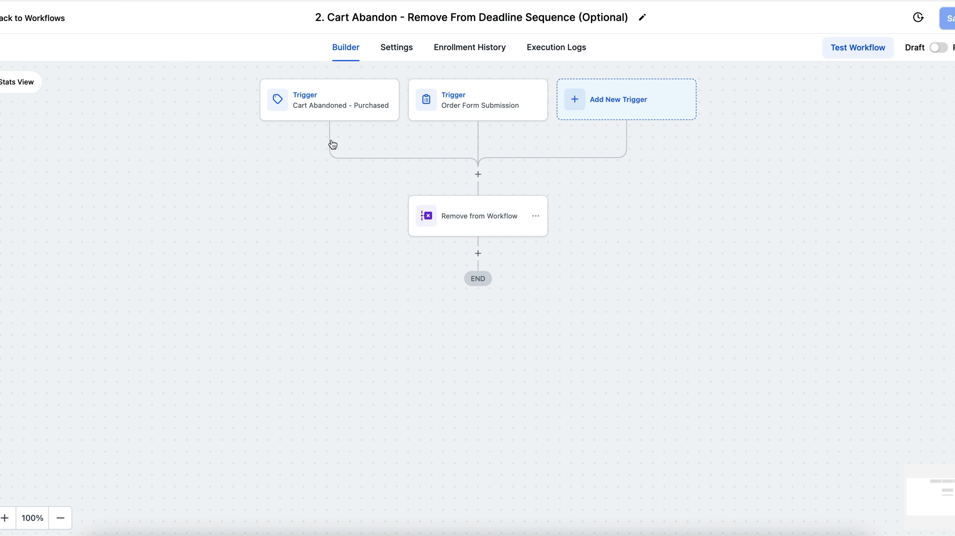
left_click(345, 107)
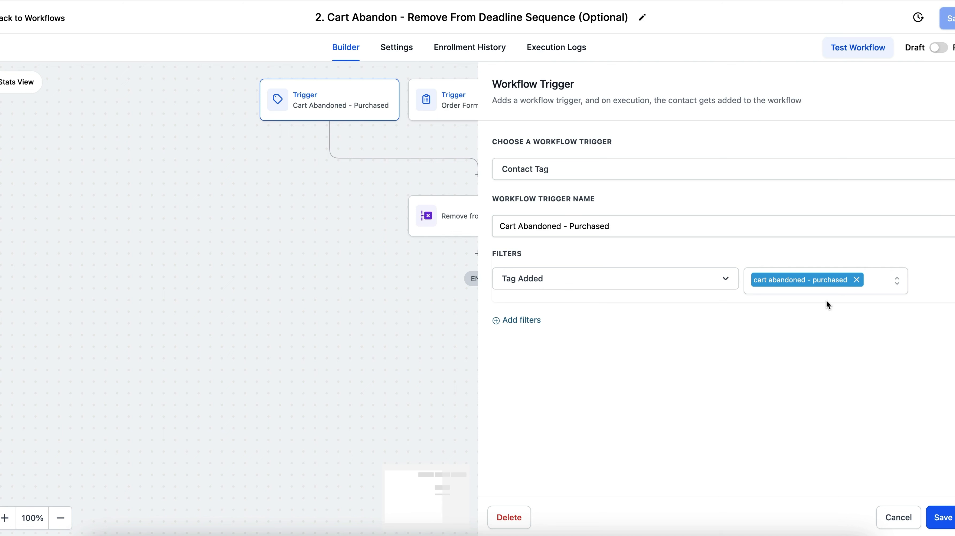
left_click(939, 520)
- Review the Order Form Submission trigger's filters, reselecting In funnel/website and Page is as filter fields, and save the trigger
left_click(474, 100)
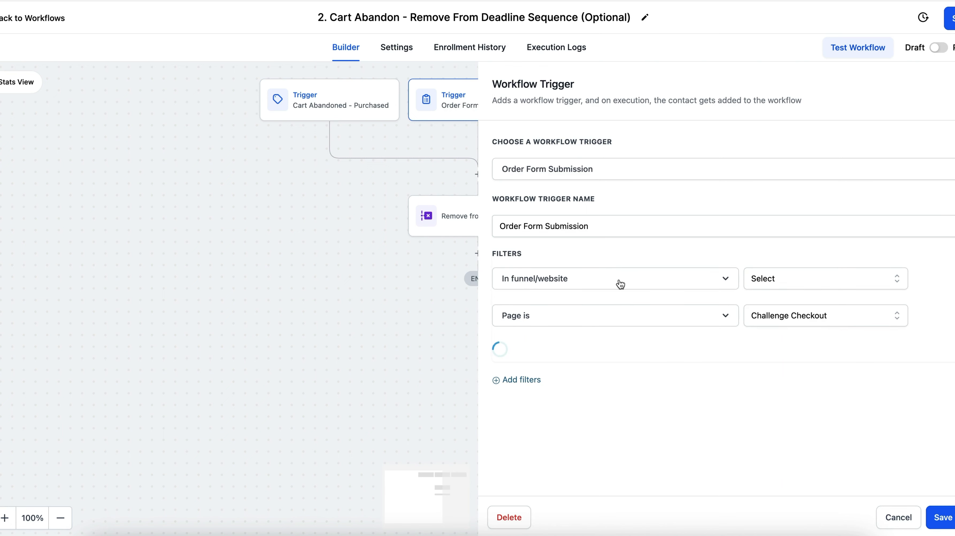
left_click(588, 285)
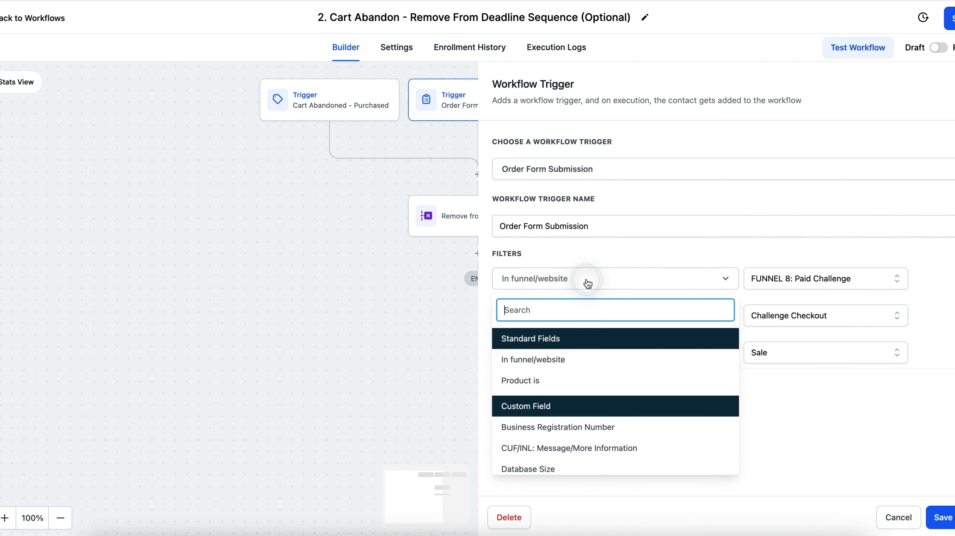
left_click(545, 361)
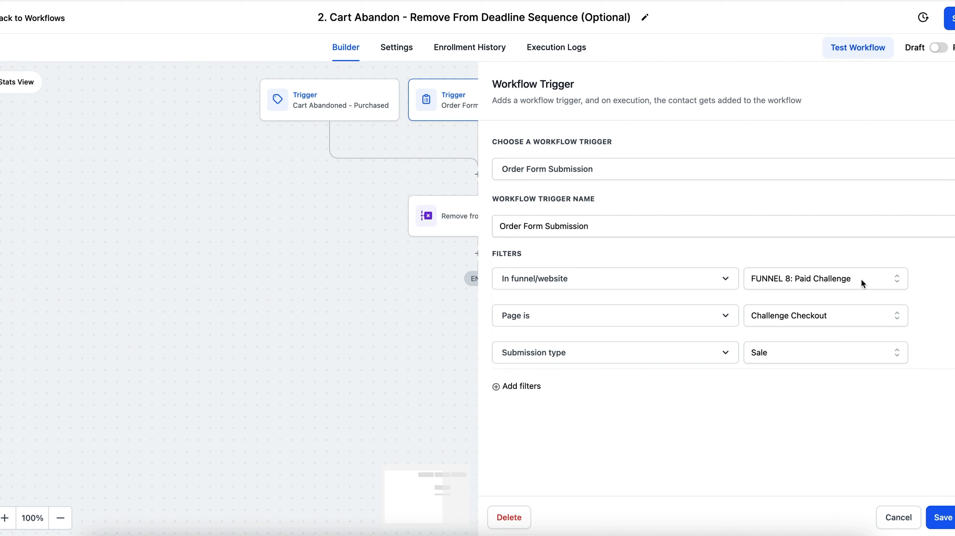
left_click(537, 316)
left_click(529, 399)
left_click(575, 357)
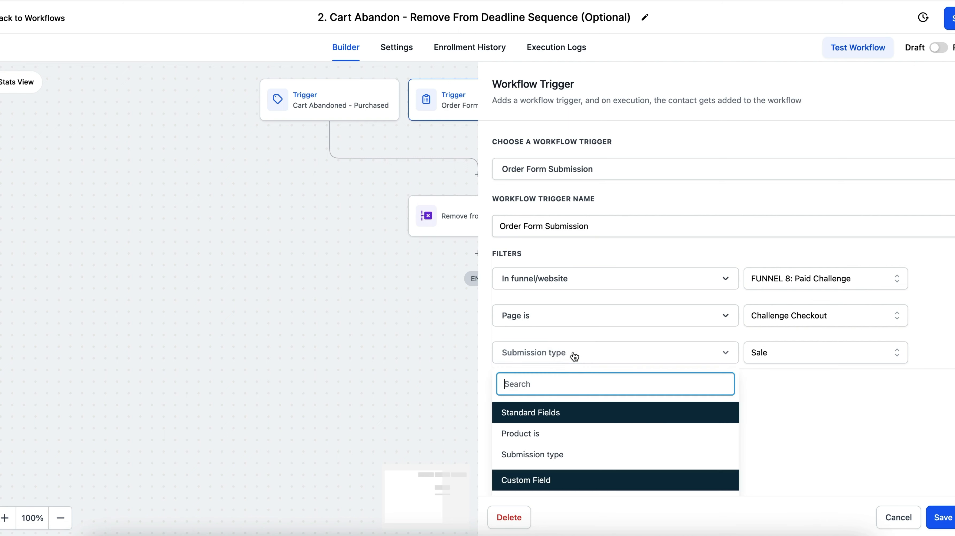
left_click(685, 340)
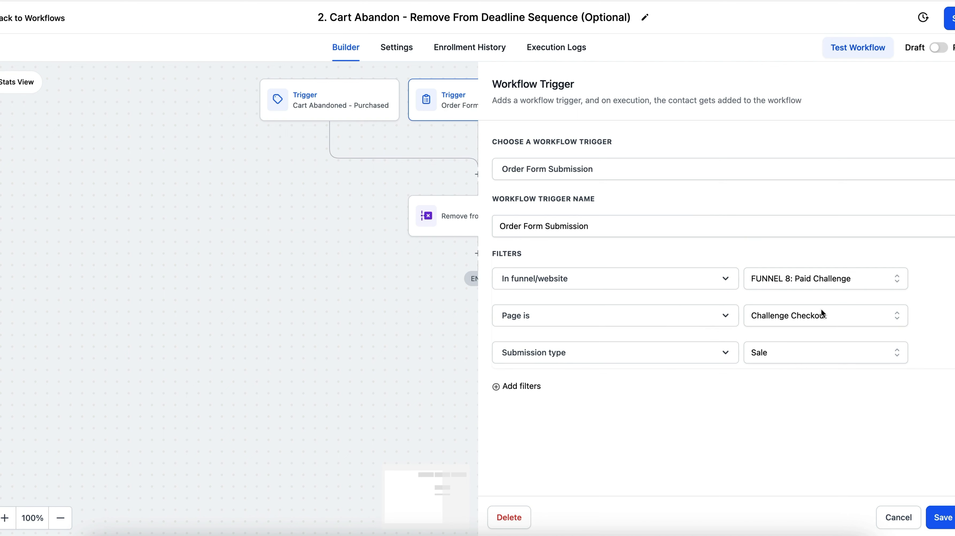
left_click(943, 519)
- Review the workflow choices for the Remove from Workflow action, keep Cart Abandon - Deadline as its target, and save the action
left_click(472, 218)
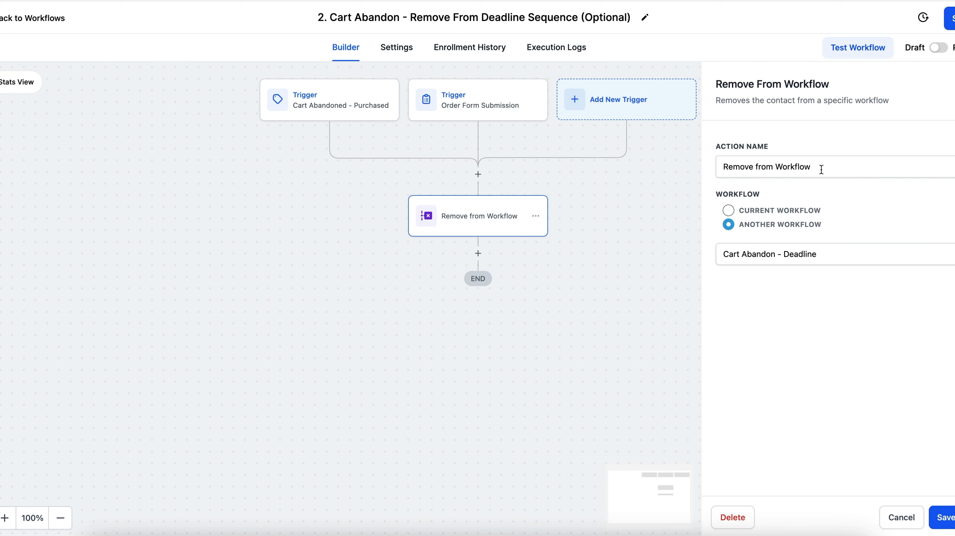
left_click(827, 254)
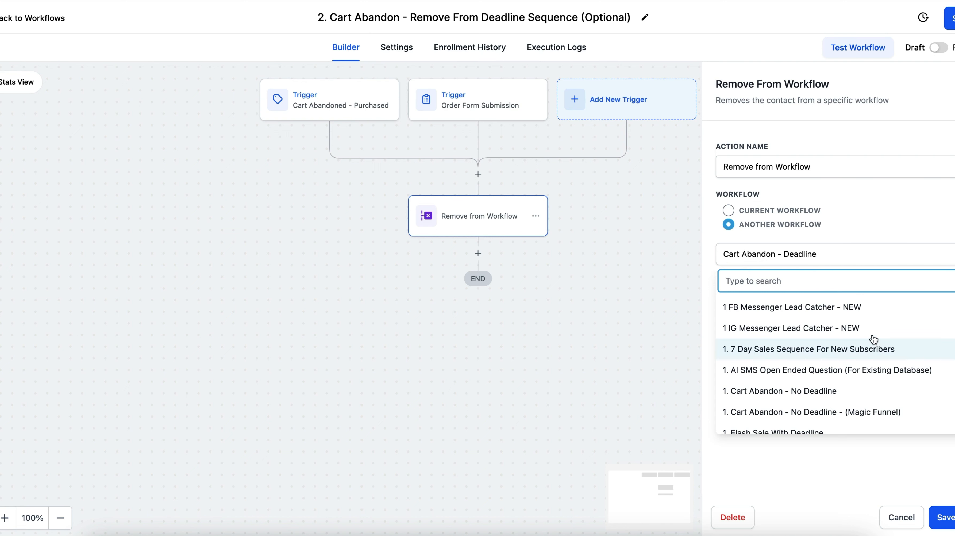
left_click(873, 218)
left_click(943, 520)
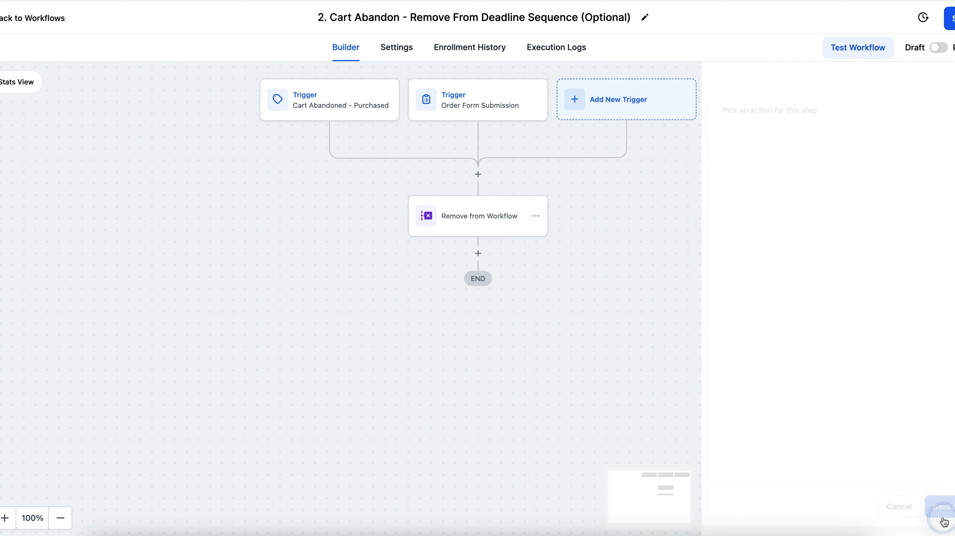